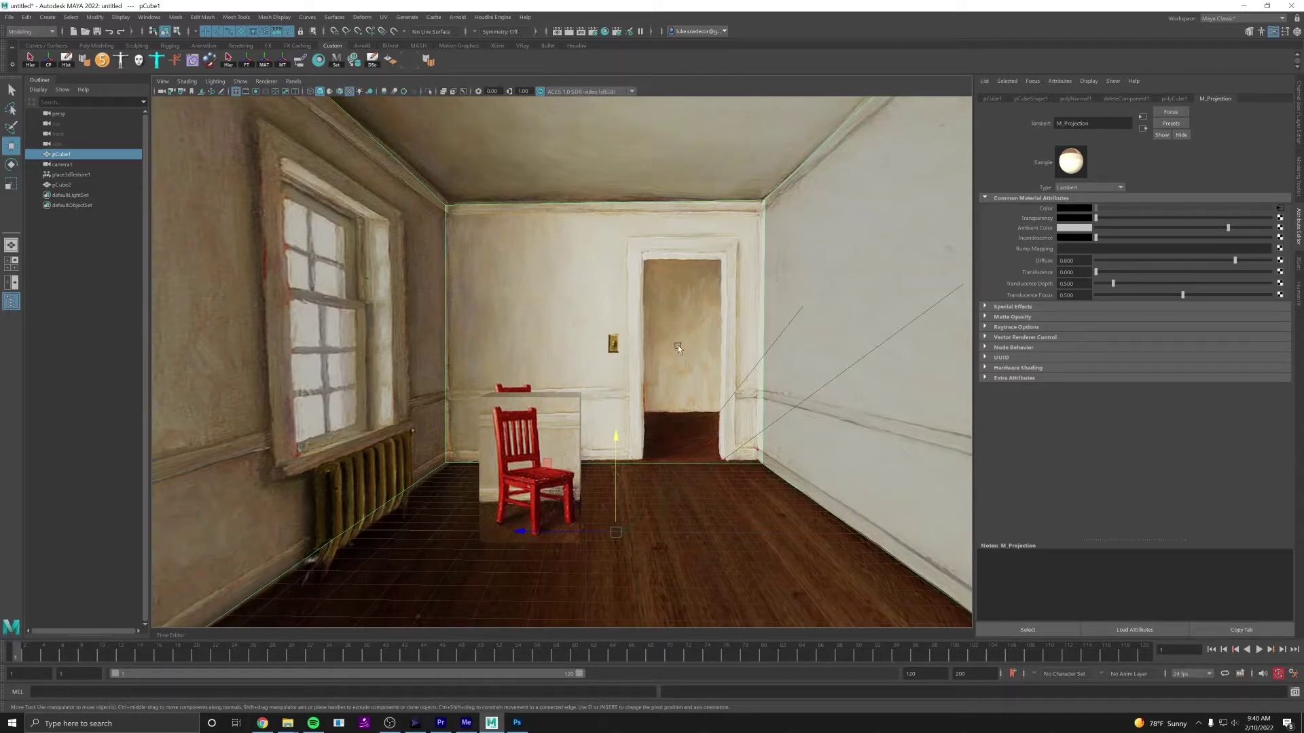
Step: Try moving the room cube's back wall face farther back in face mode, and undo the move
alt+right_drag(797, 379, 625, 257)
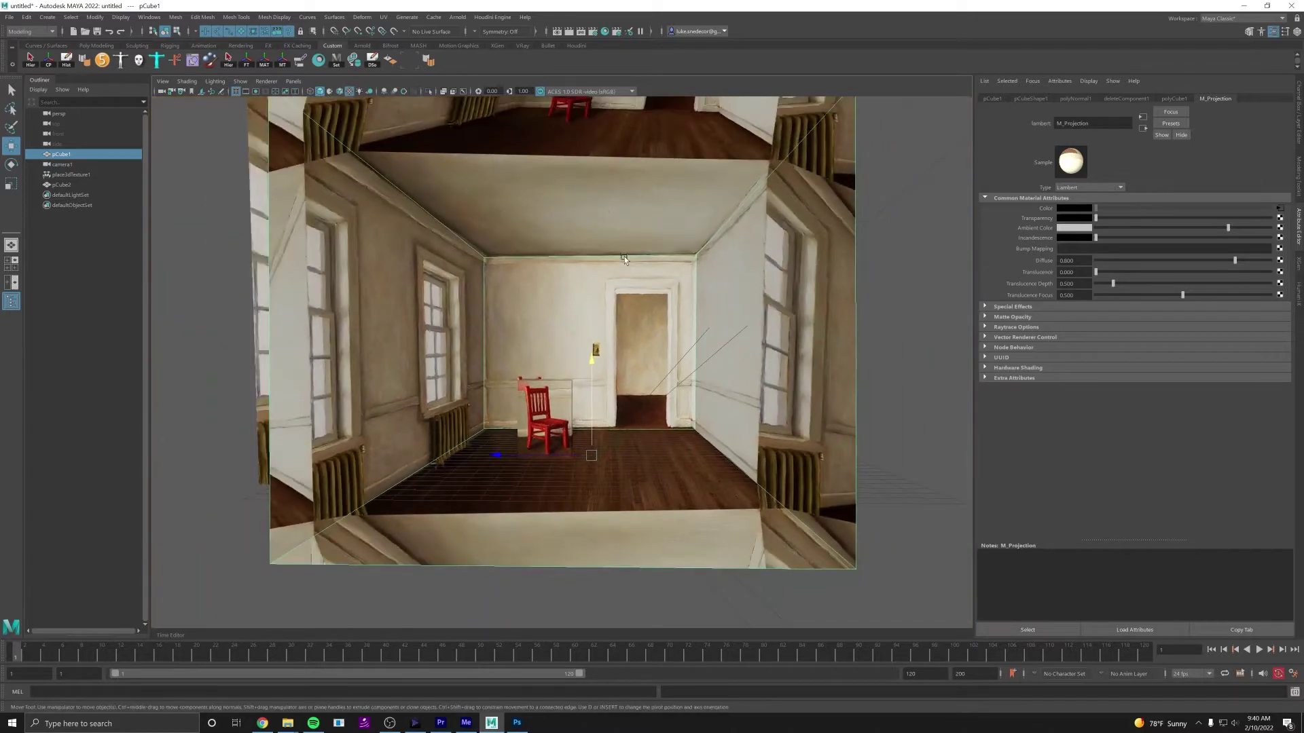
right_click(613, 316)
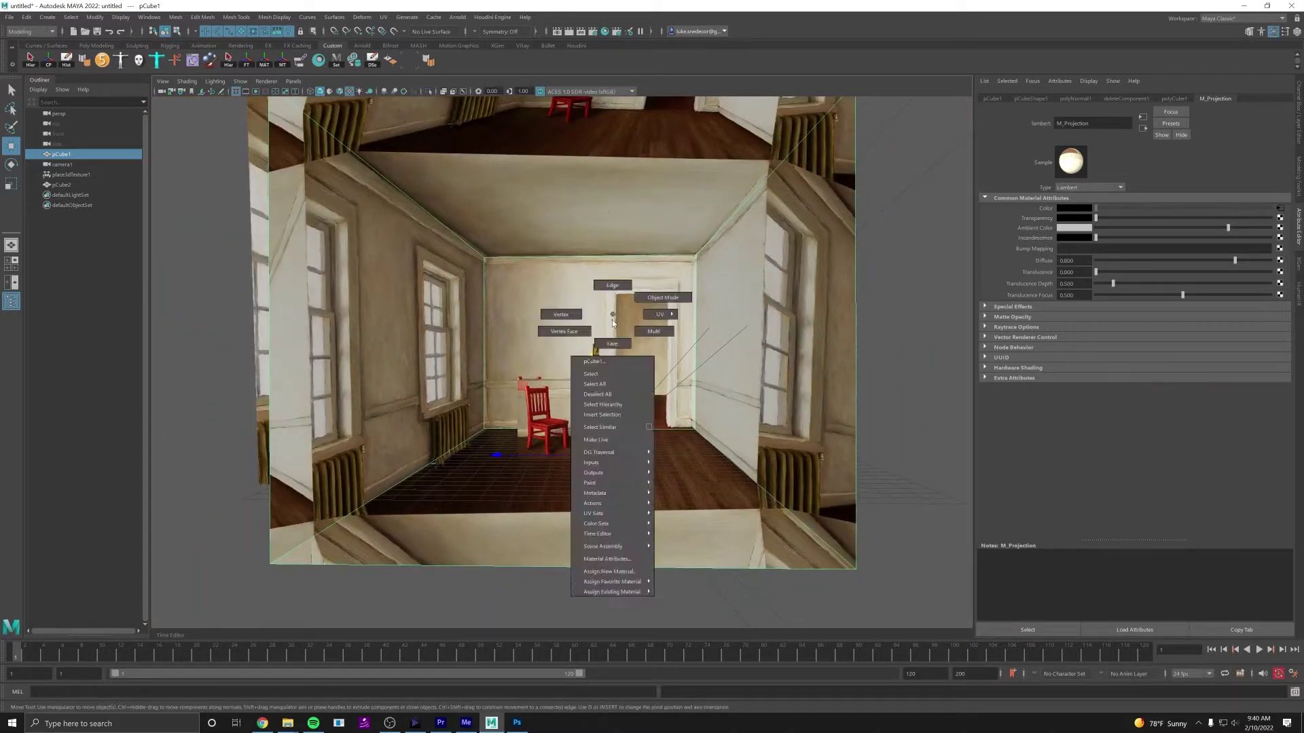
right_drag(612, 338, 620, 346)
click(640, 313)
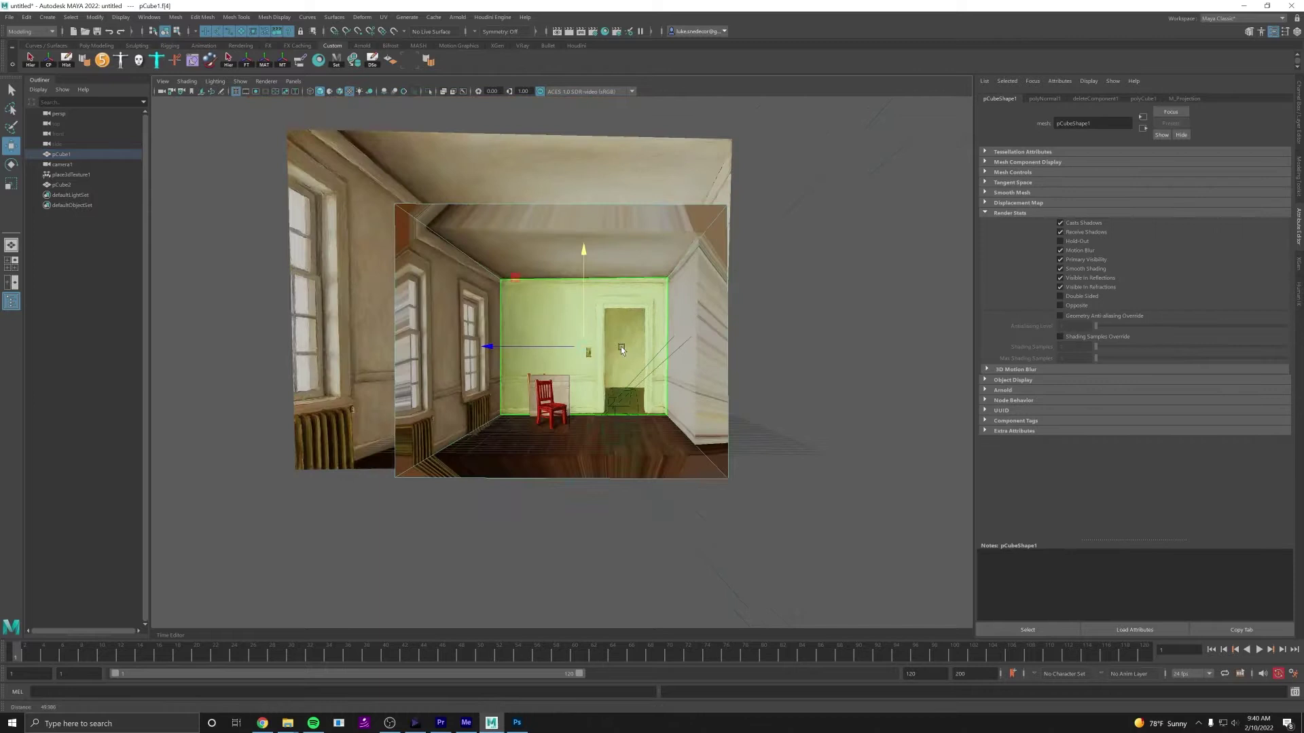
alt+drag(621, 347, 674, 371)
alt+middle_drag(673, 371, 478, 401)
alt+right_drag(478, 400, 585, 364)
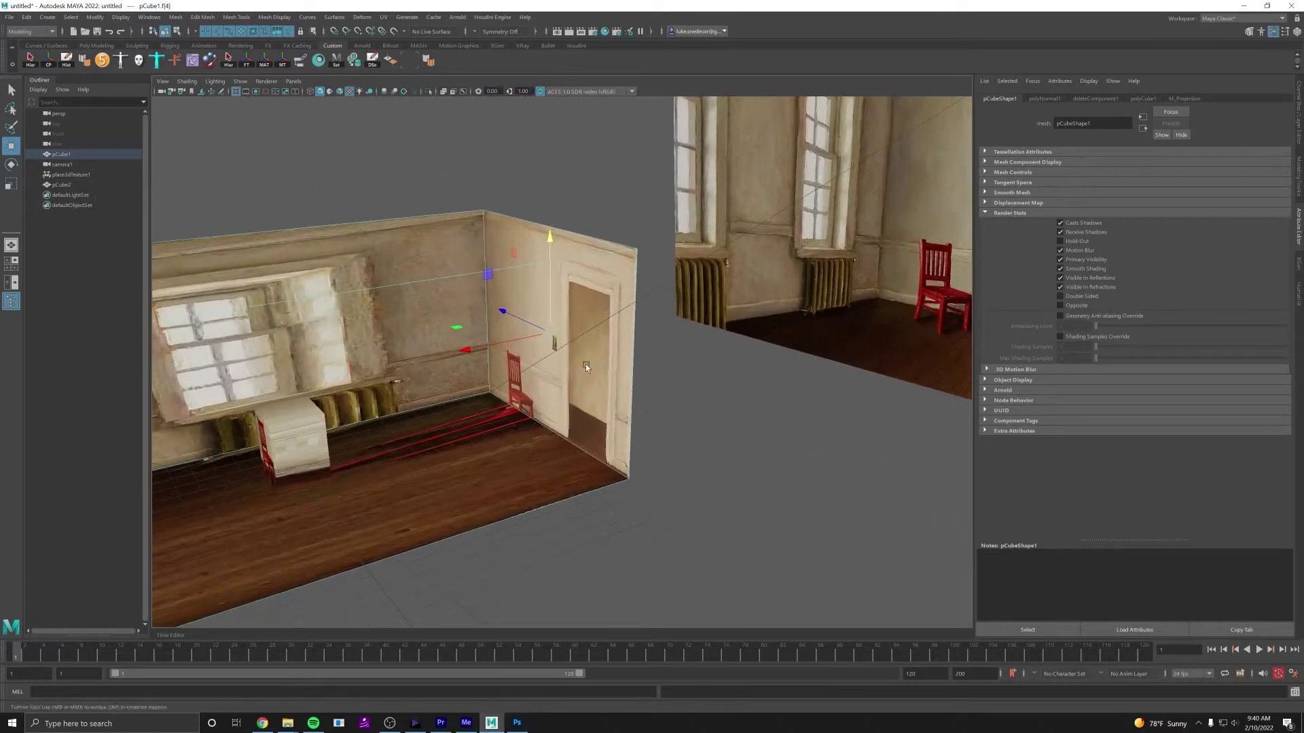
drag(464, 351, 702, 297)
key(ctrl+z)
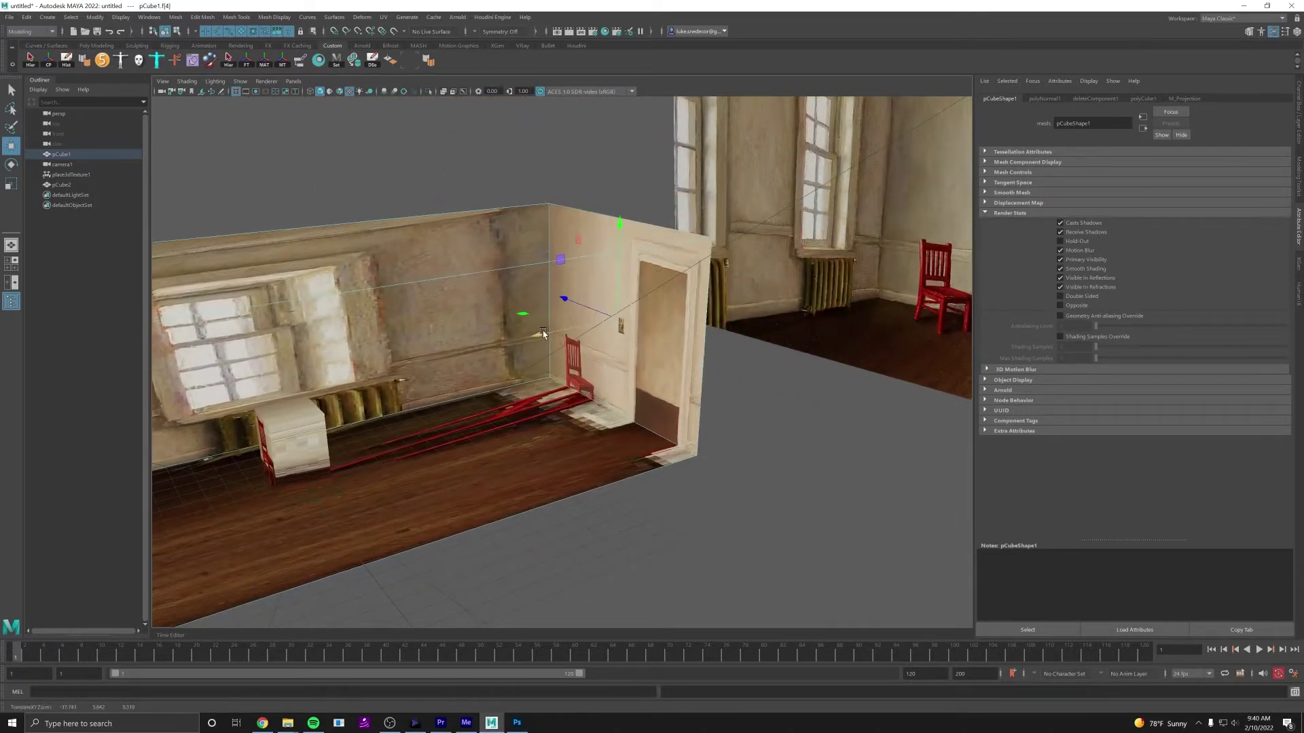
Step: Cut edges through the room cube along both sides and the top of the painted doorway with the Multi-Cut tool
alt+drag(562, 374, 556, 322)
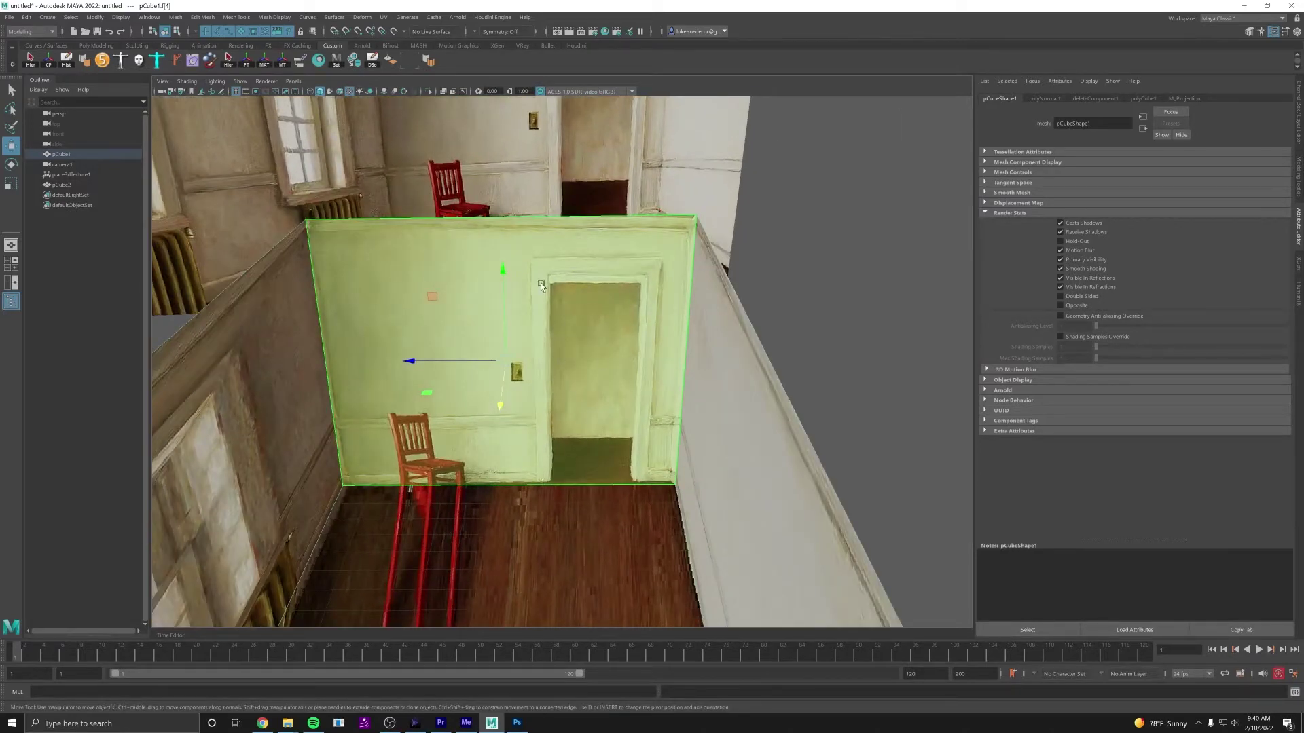
alt+drag(628, 439, 660, 379)
alt+middle_drag(660, 378, 631, 334)
alt+right_drag(631, 334, 750, 340)
alt+drag(750, 340, 736, 339)
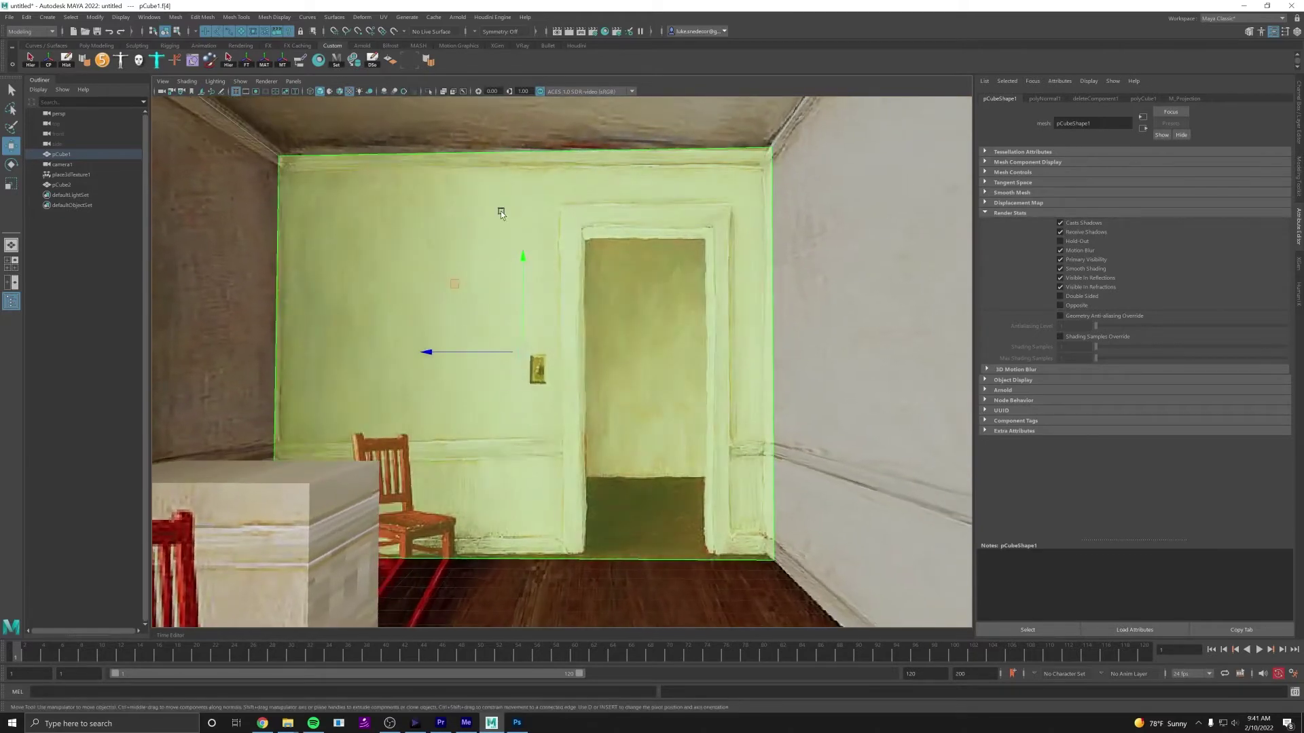
click(239, 17)
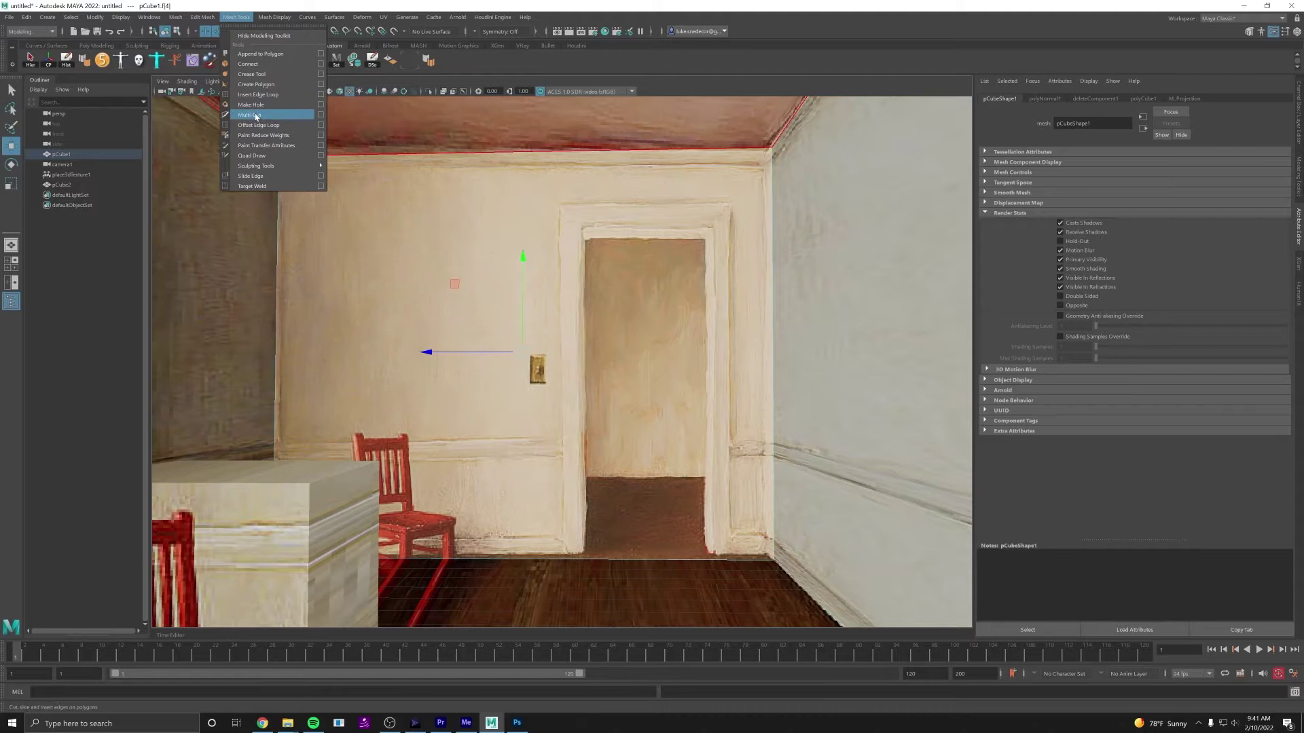
click(251, 115)
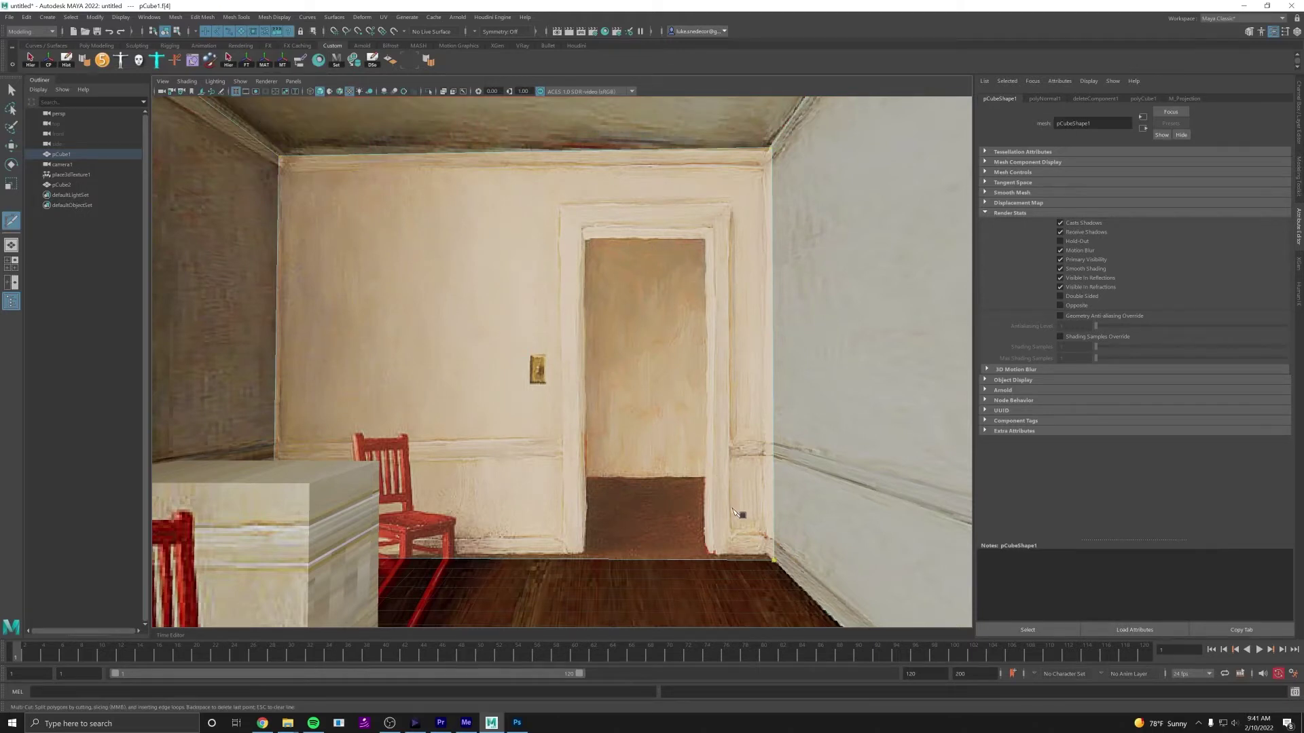
alt+drag(735, 511, 666, 475)
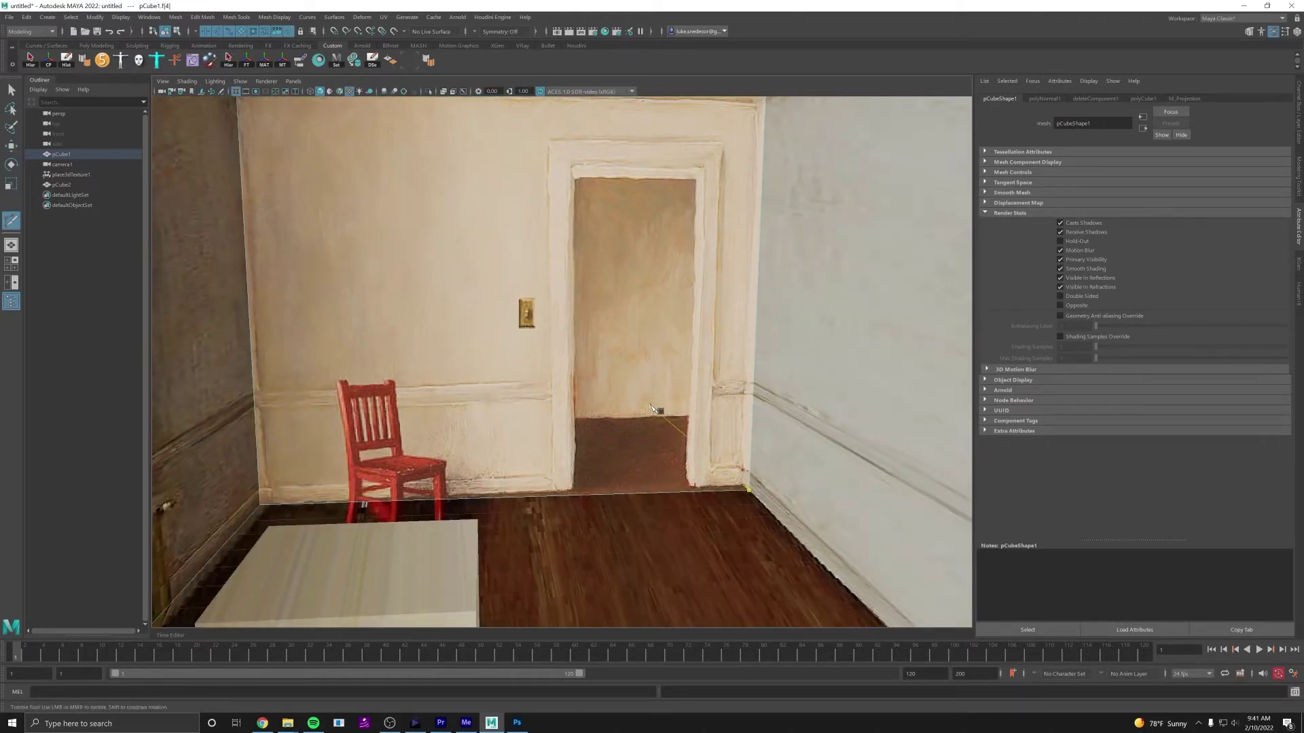
alt+right_drag(651, 408, 502, 371)
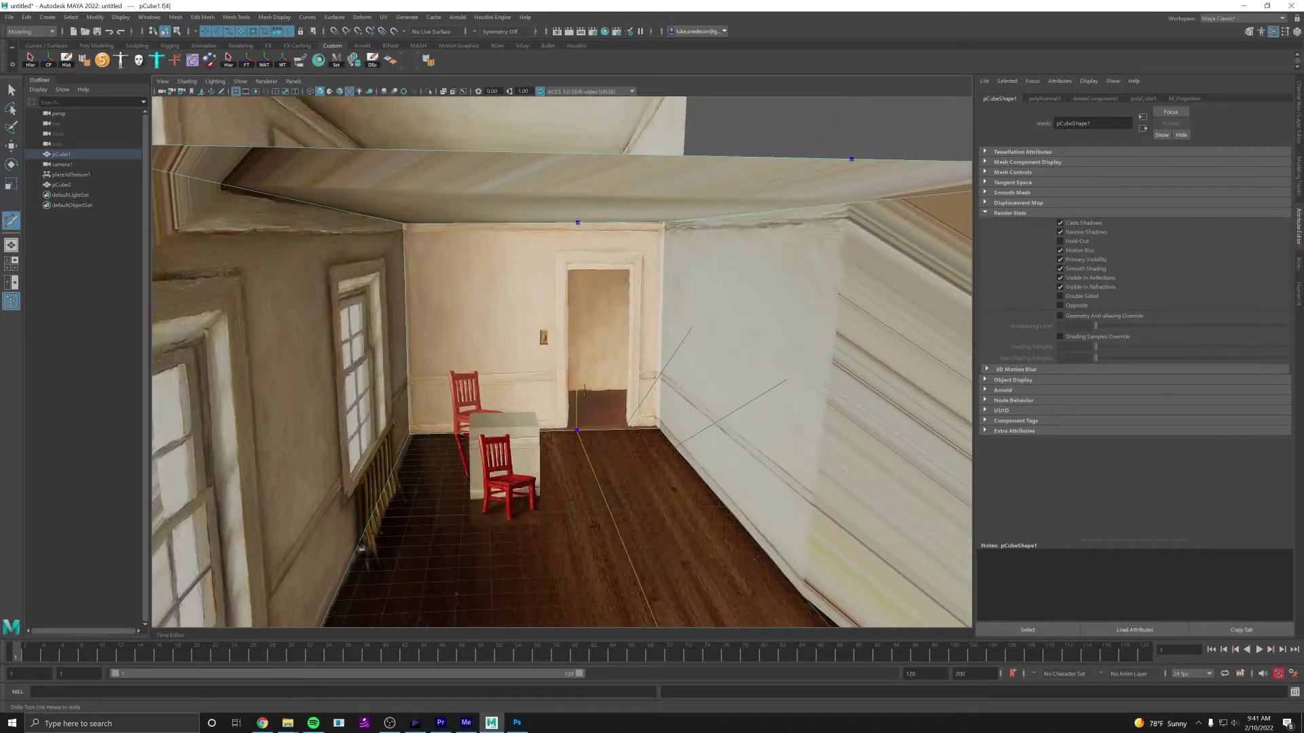
alt+right_drag(584, 386, 735, 396)
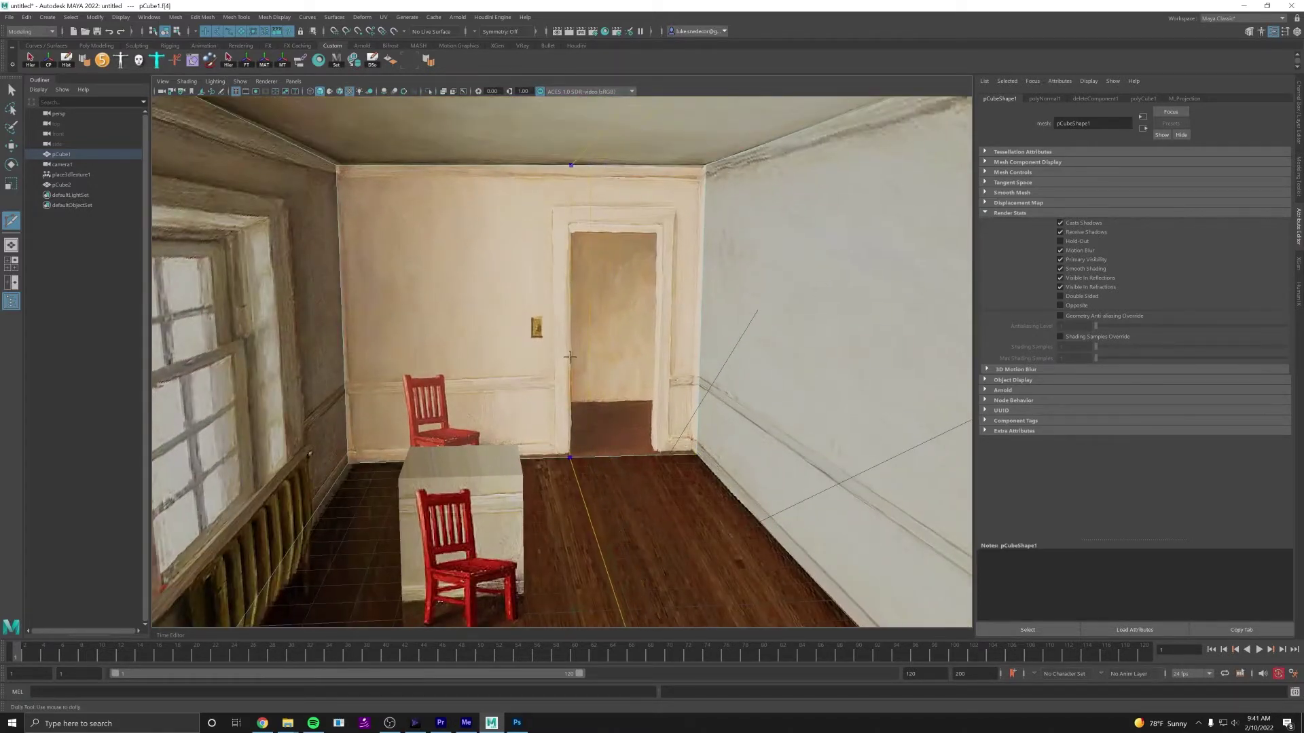
click(570, 357)
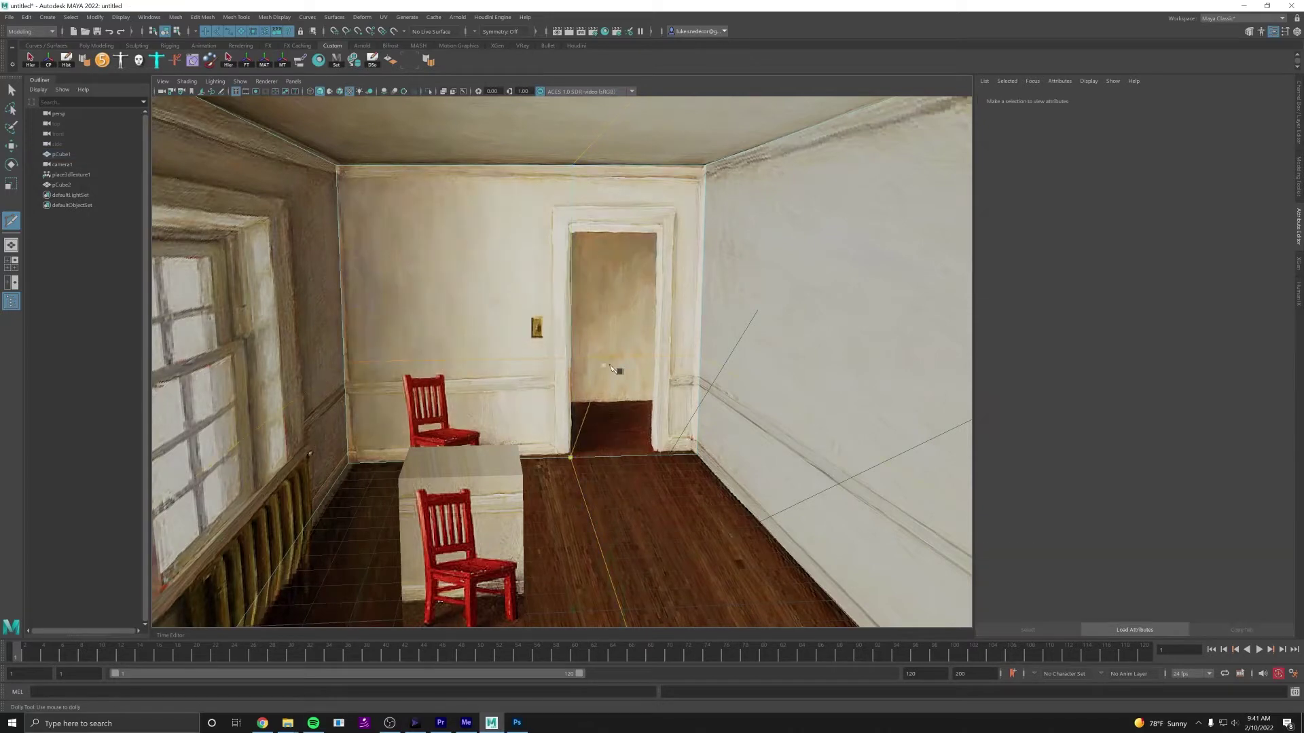
alt+right_drag(654, 334, 715, 490)
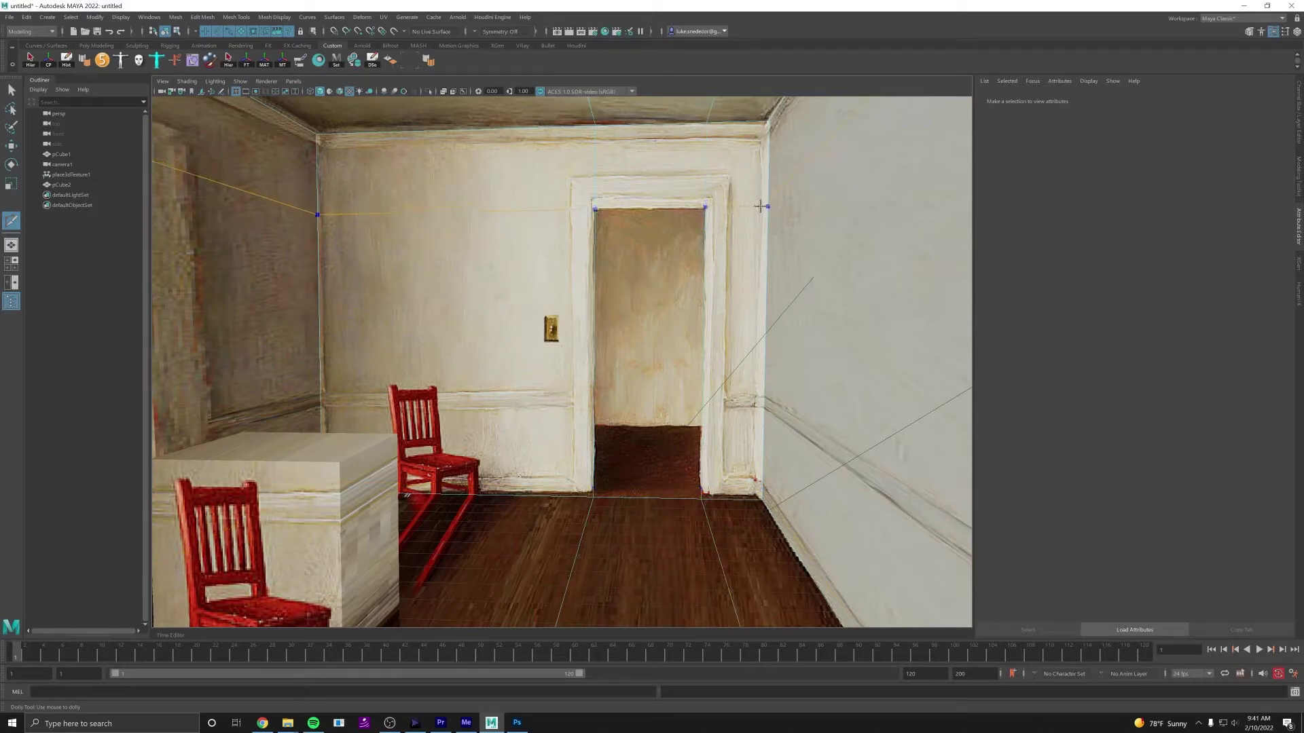
Step: Extrude the doorway face outward from the back wall to a local Z translation of about -5.95, forming a hallway
alt+right_drag(805, 302, 645, 287)
alt+drag(645, 287, 621, 334)
click(620, 338)
key(w)
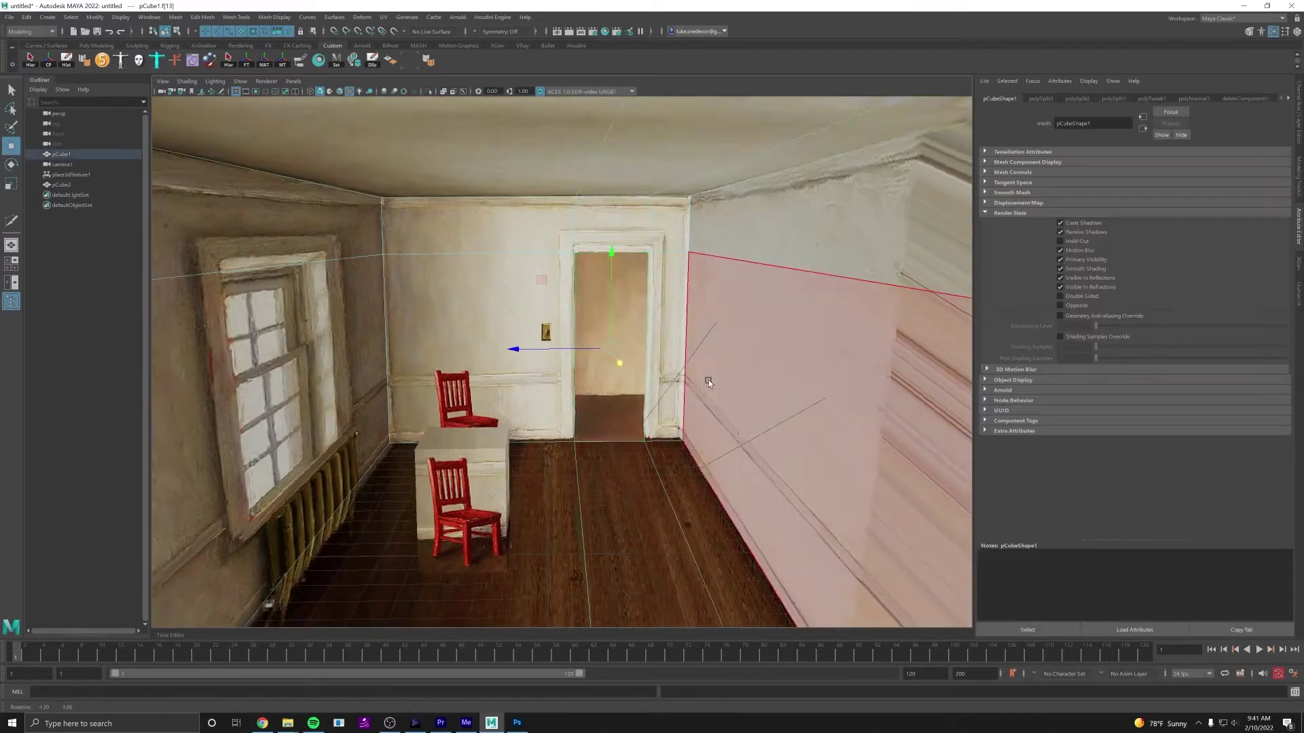
alt+drag(707, 382, 614, 307)
right_click(615, 309)
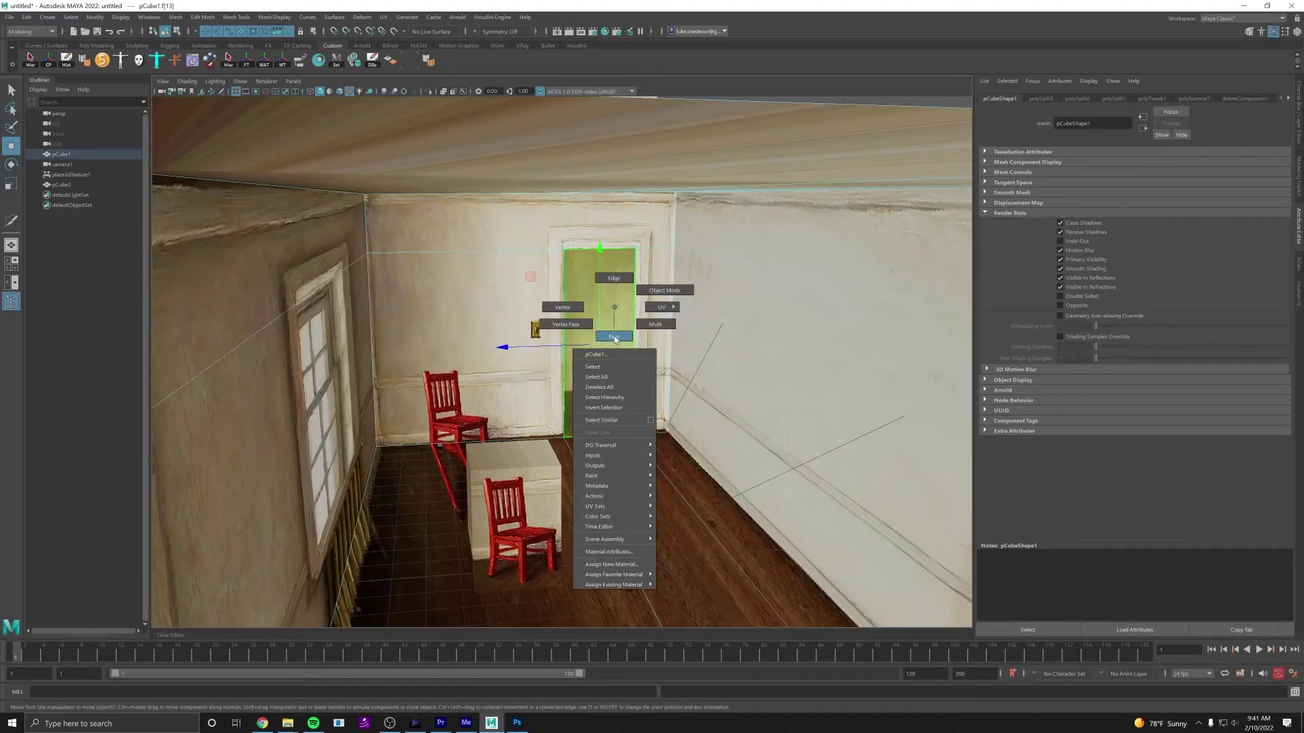
click(614, 338)
alt+drag(748, 381, 664, 327)
click(653, 365)
key(ctrl+z)
alt+drag(757, 351, 638, 366)
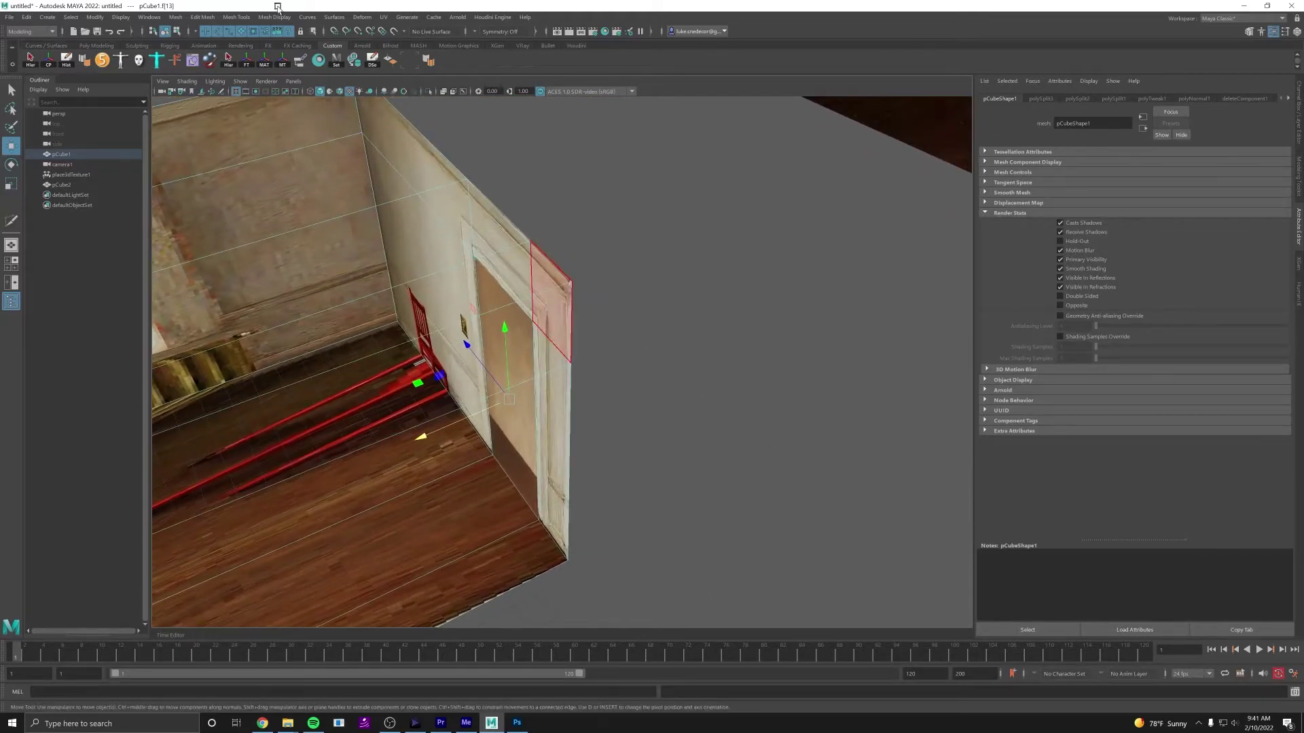
click(202, 17)
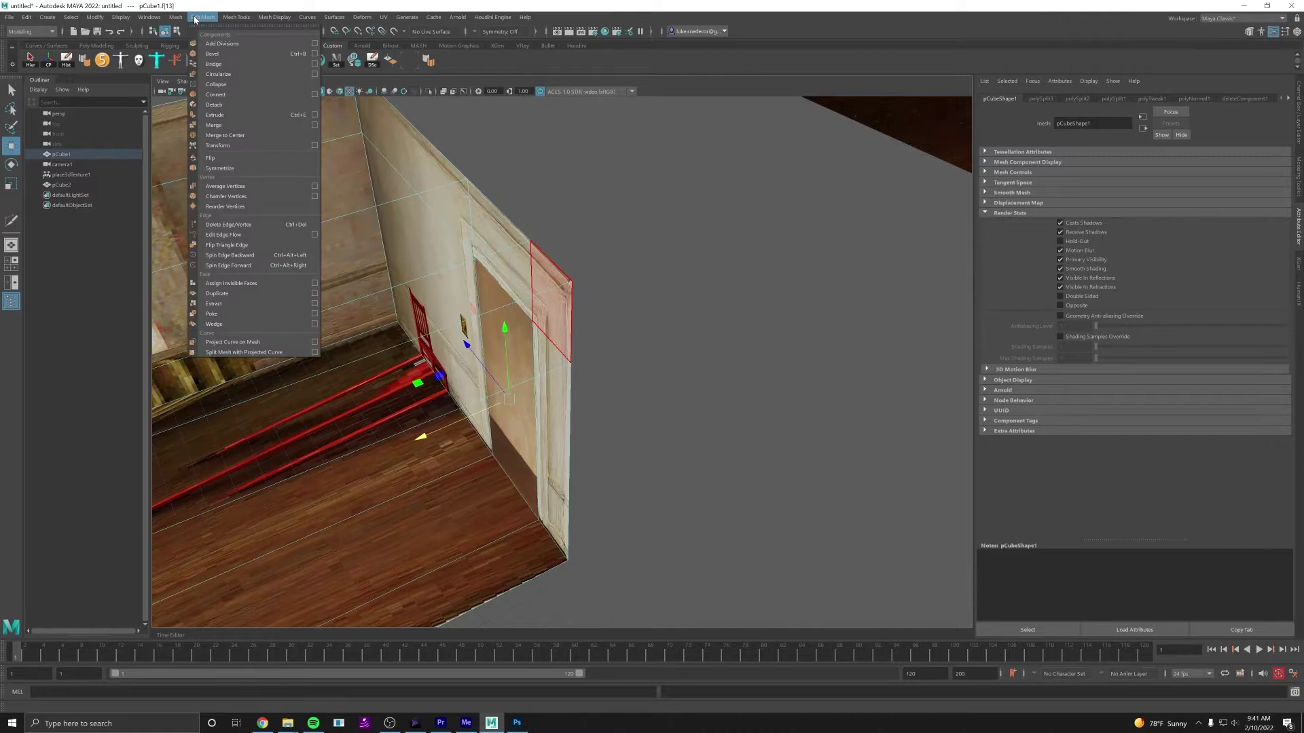
click(214, 114)
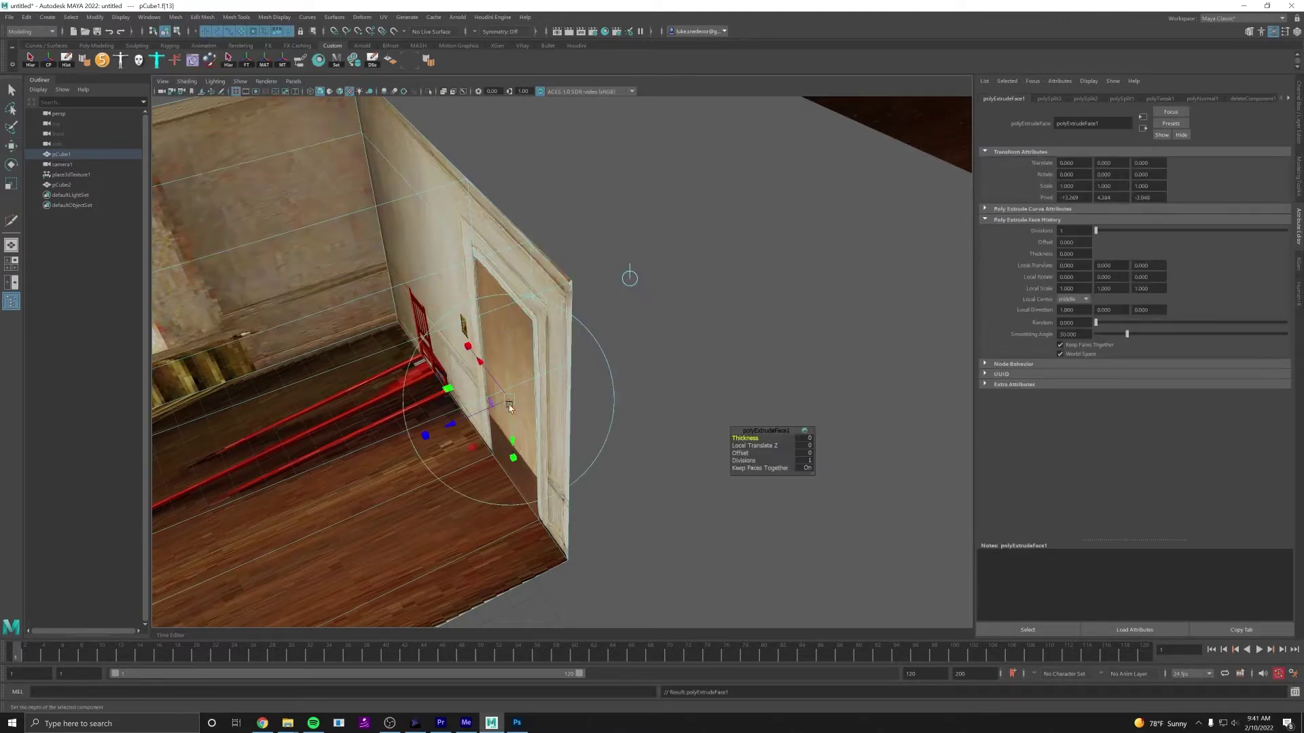
drag(449, 426, 603, 361)
alt+drag(603, 361, 597, 206)
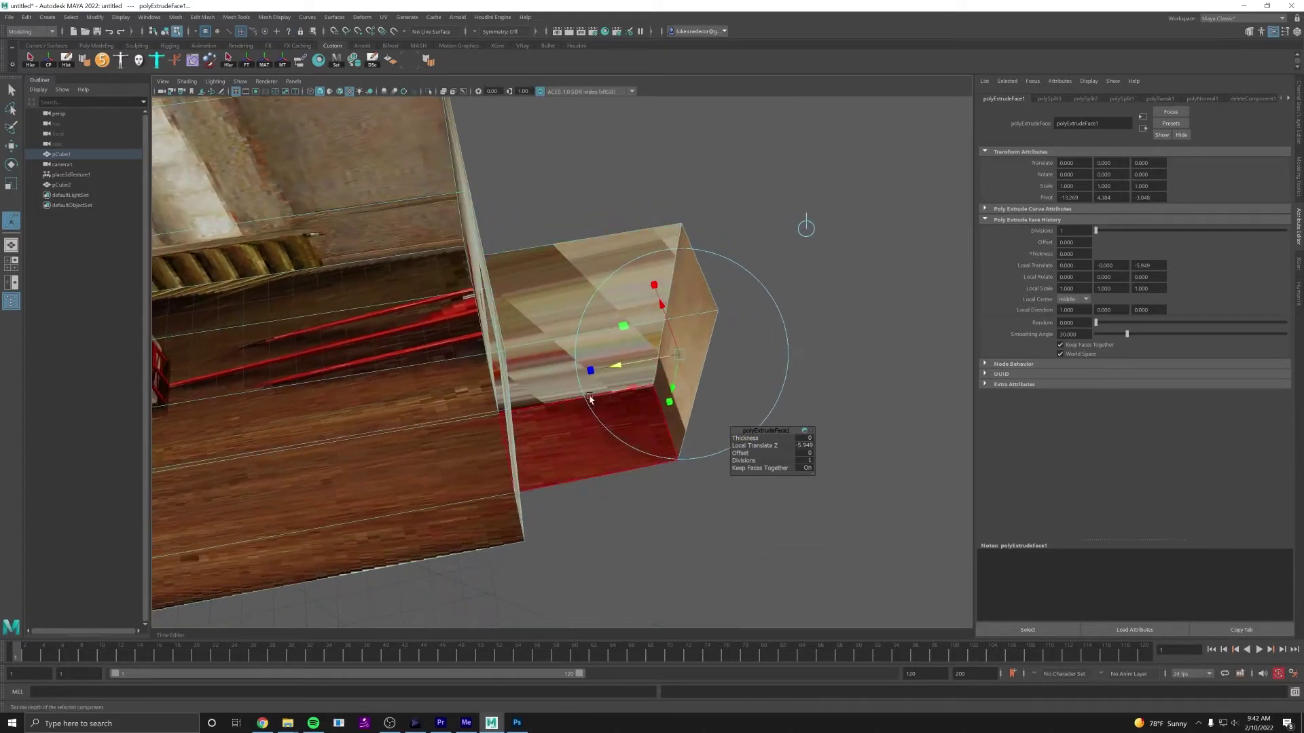
alt+drag(589, 399, 628, 395)
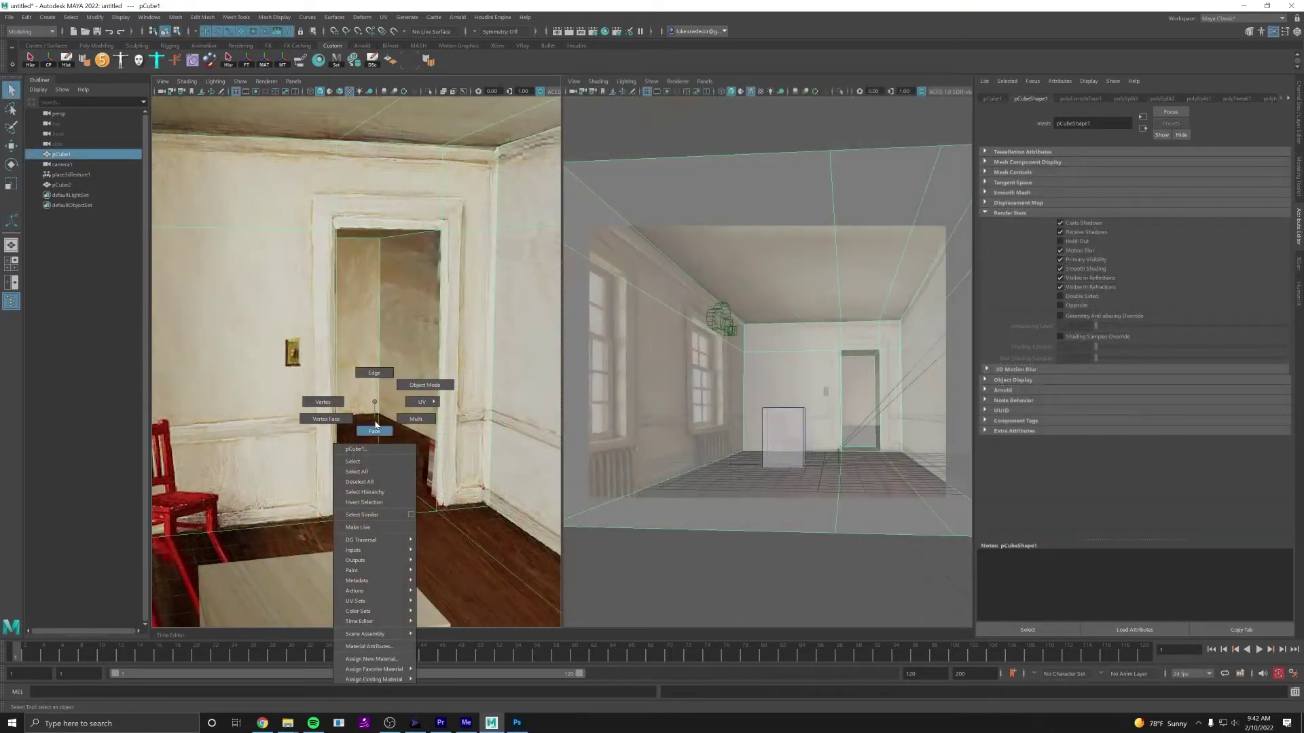
Step: Move the hallway's end face farther back along the room's depth to lengthen the hallway
click(368, 424)
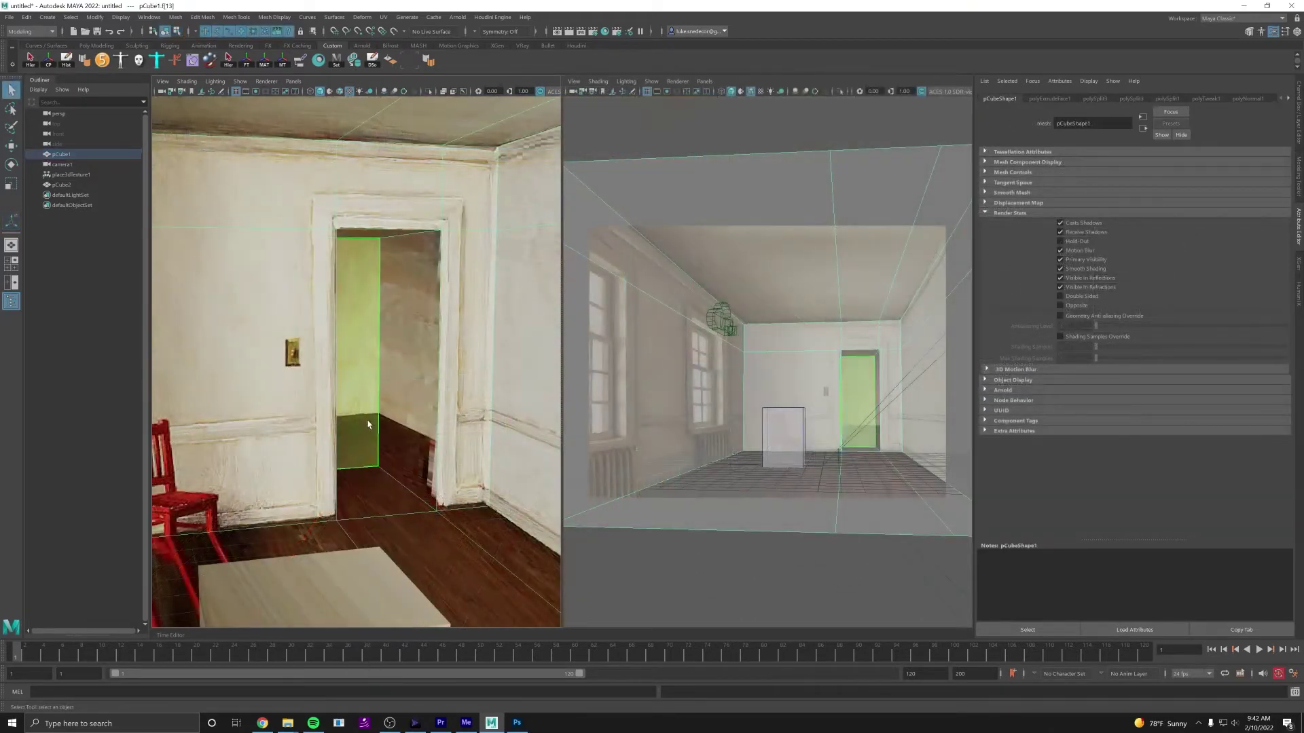
alt+drag(368, 425, 369, 368)
key(w)
alt+drag(360, 369, 364, 338)
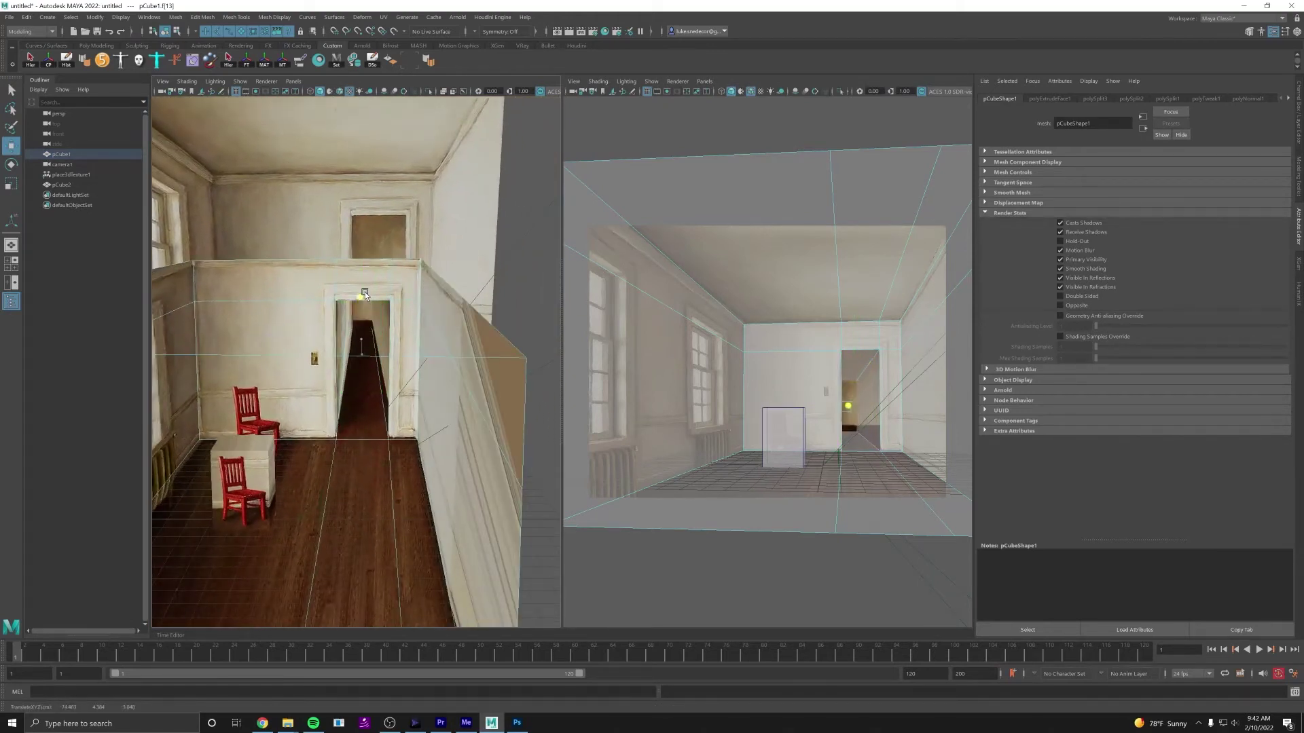
drag(364, 294, 370, 313)
alt+right_drag(372, 309, 516, 382)
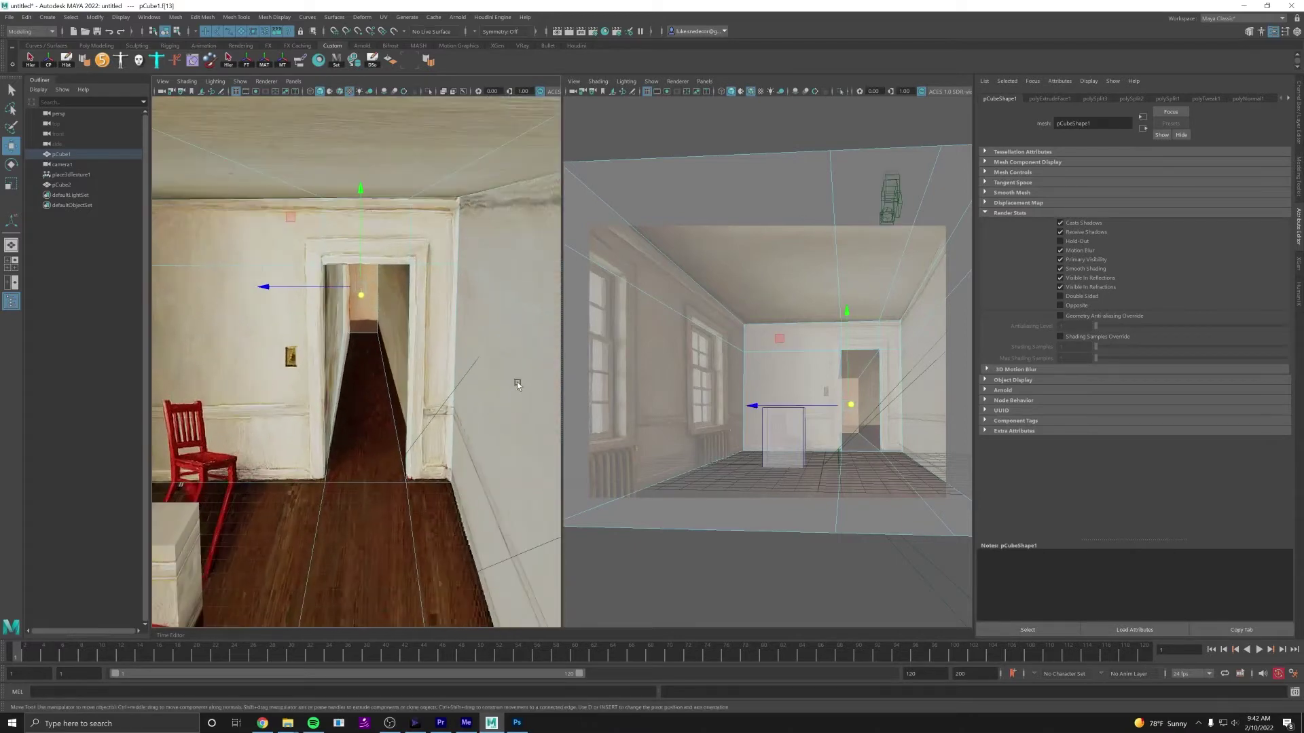
Step: Shift the hallway's end face sideways to centre it in the doorway and raise it slightly
alt+drag(416, 419, 434, 392)
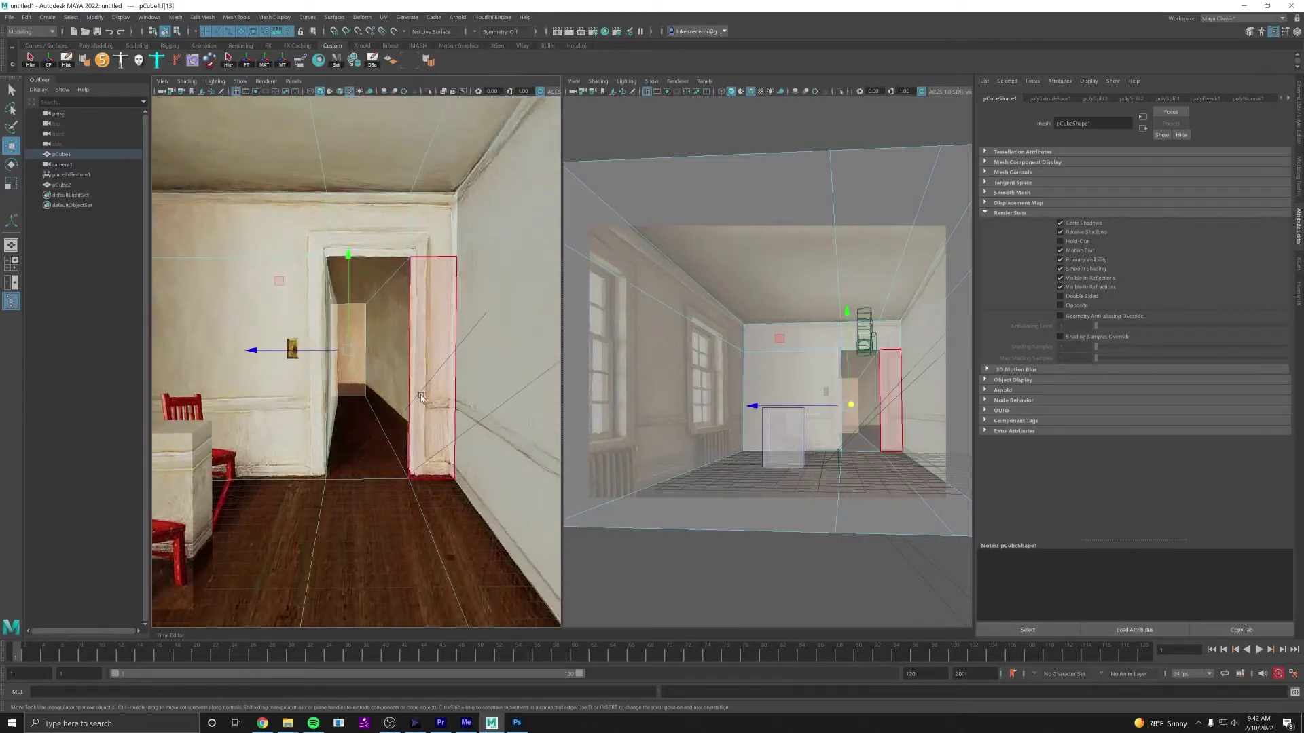
alt+drag(352, 377, 390, 389)
alt+right_drag(390, 388, 561, 415)
alt+middle_drag(435, 404, 428, 457)
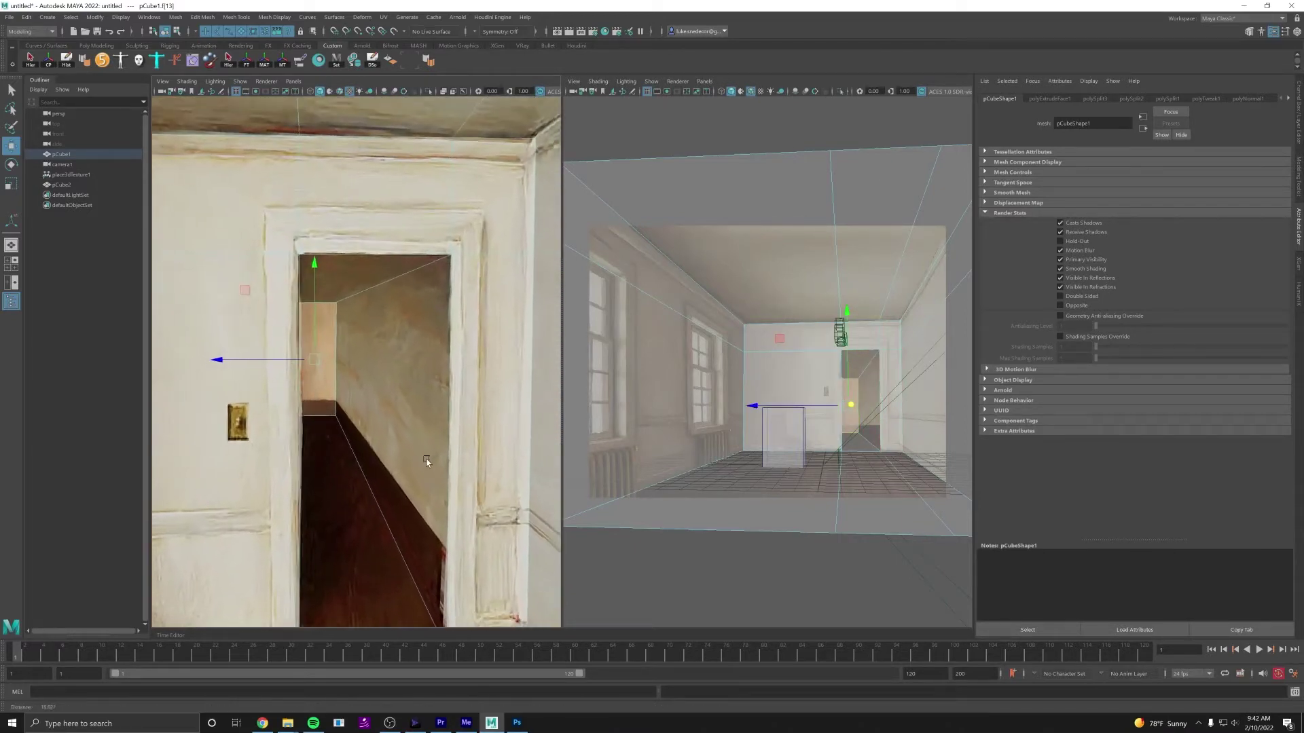
alt+drag(428, 457, 370, 442)
alt+right_drag(422, 425, 397, 423)
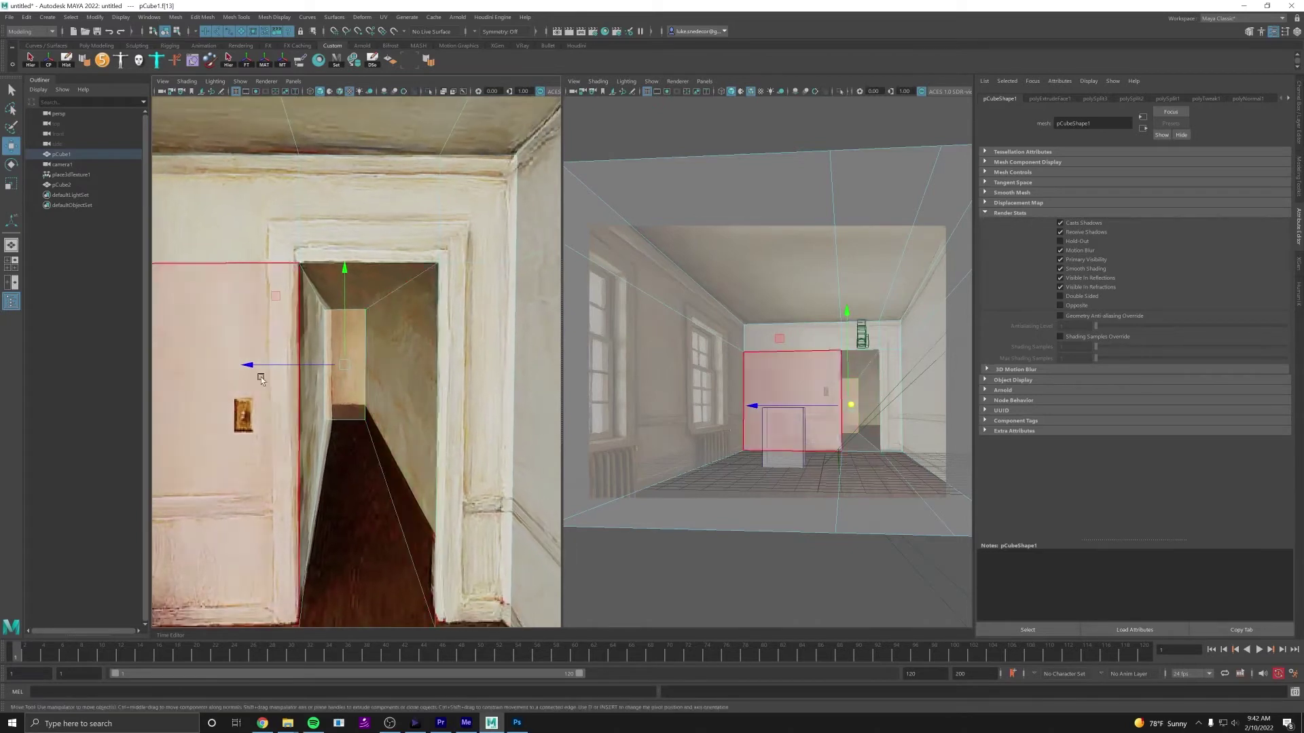
drag(243, 366, 271, 367)
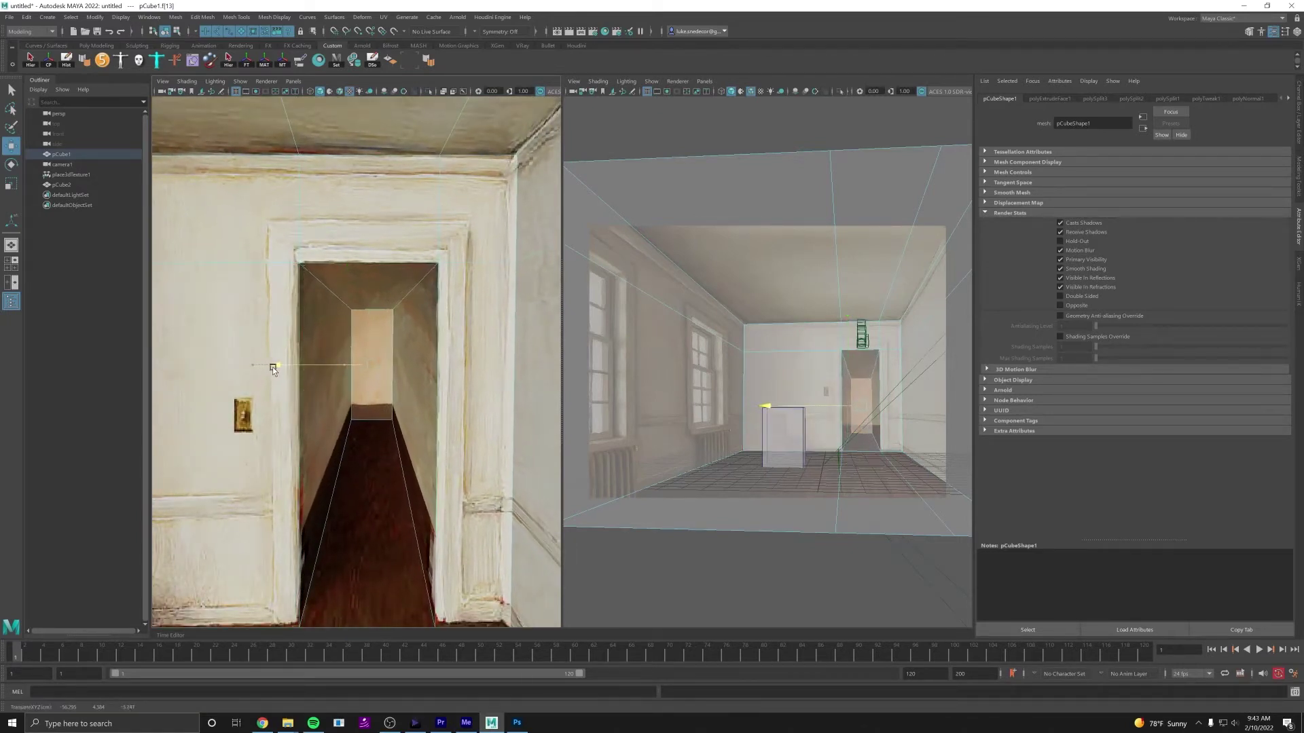
click(347, 291)
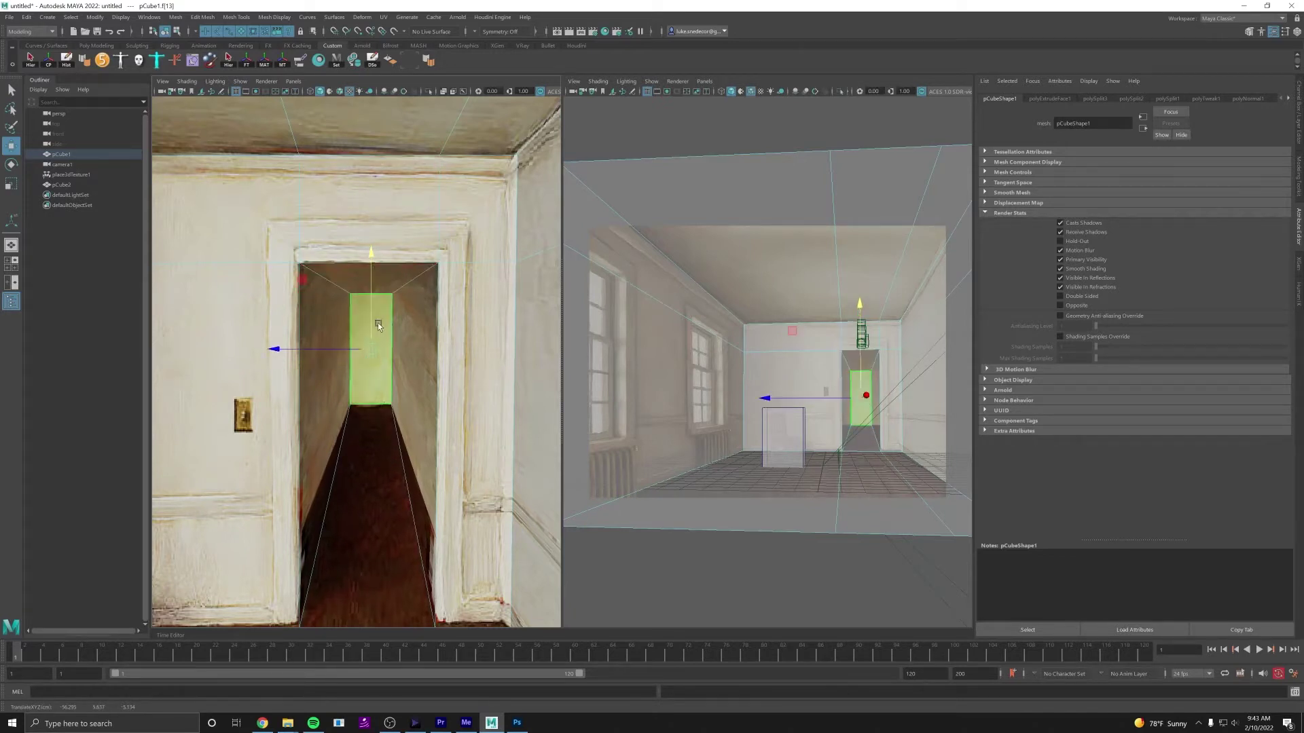
Step: Scale the hallway's end face horizontally until it nearly spans the doorway opening
alt+drag(379, 445, 380, 432)
alt+middle_drag(380, 432, 387, 370)
alt+drag(387, 370, 411, 363)
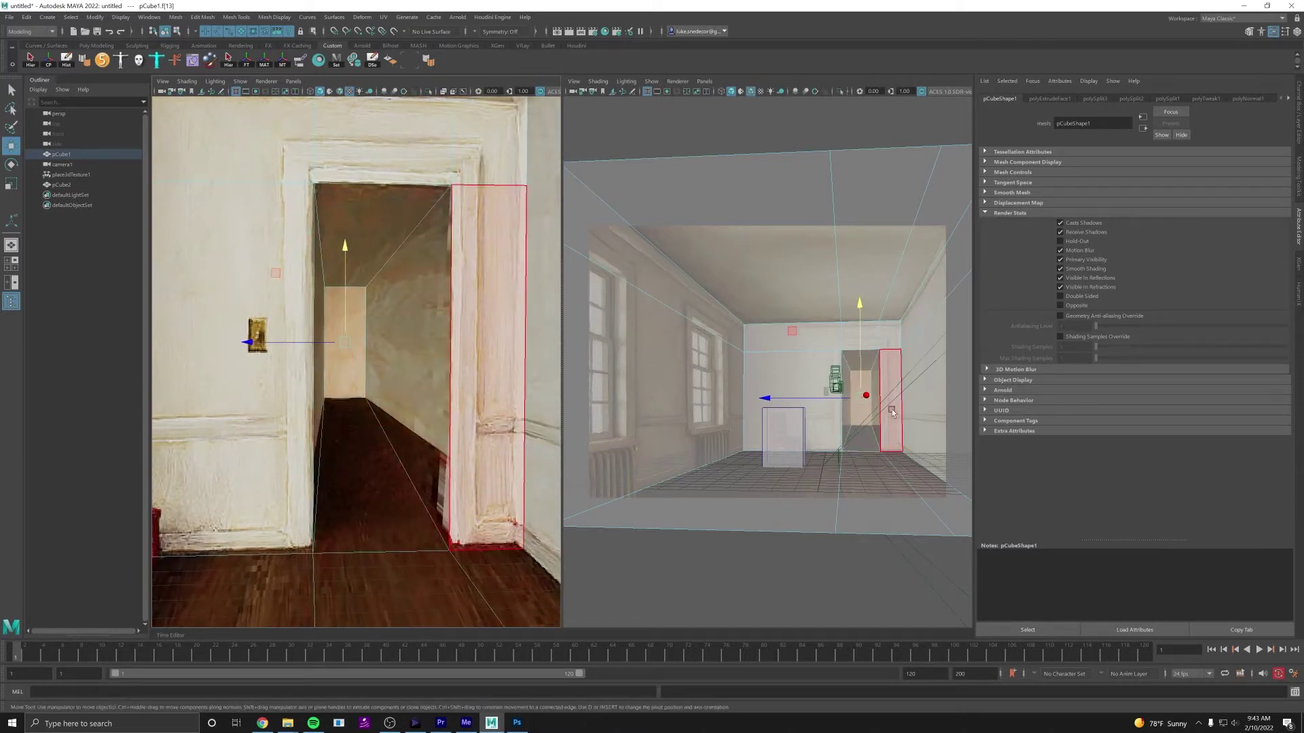
alt+drag(415, 351, 378, 367)
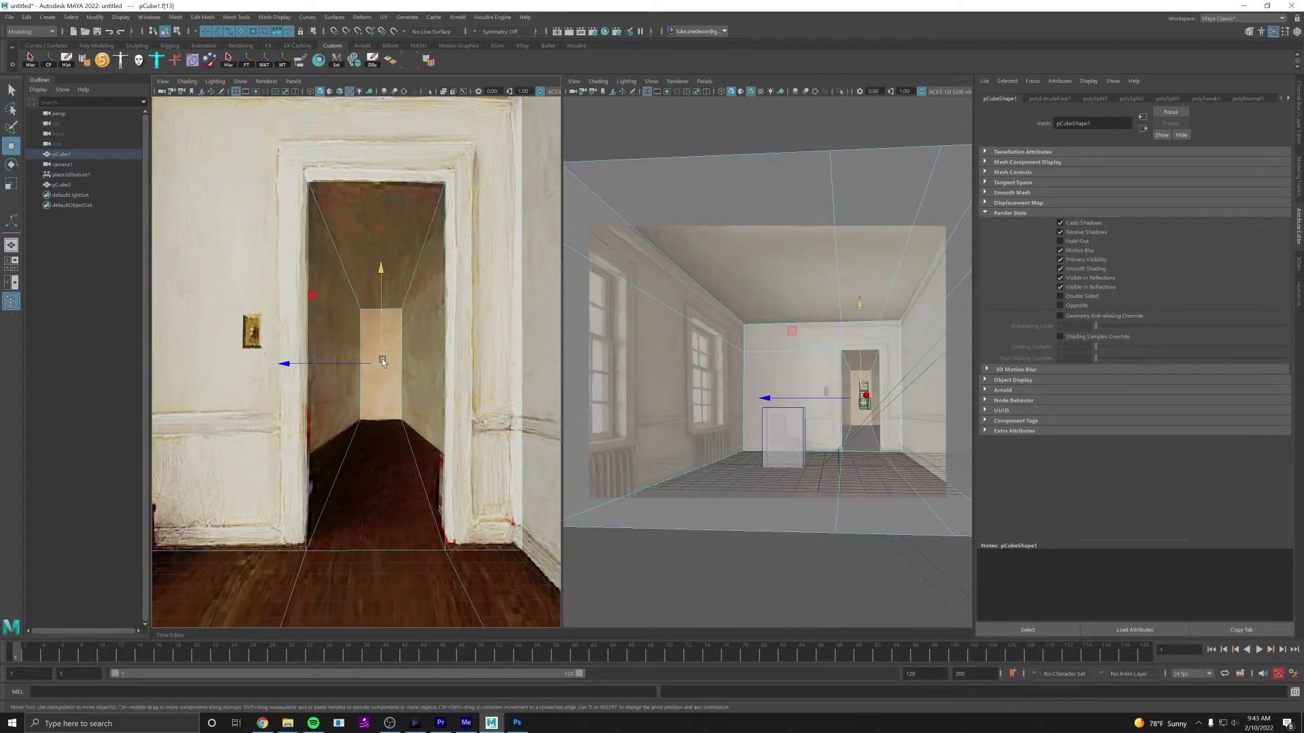
key(r)
click(231, 381)
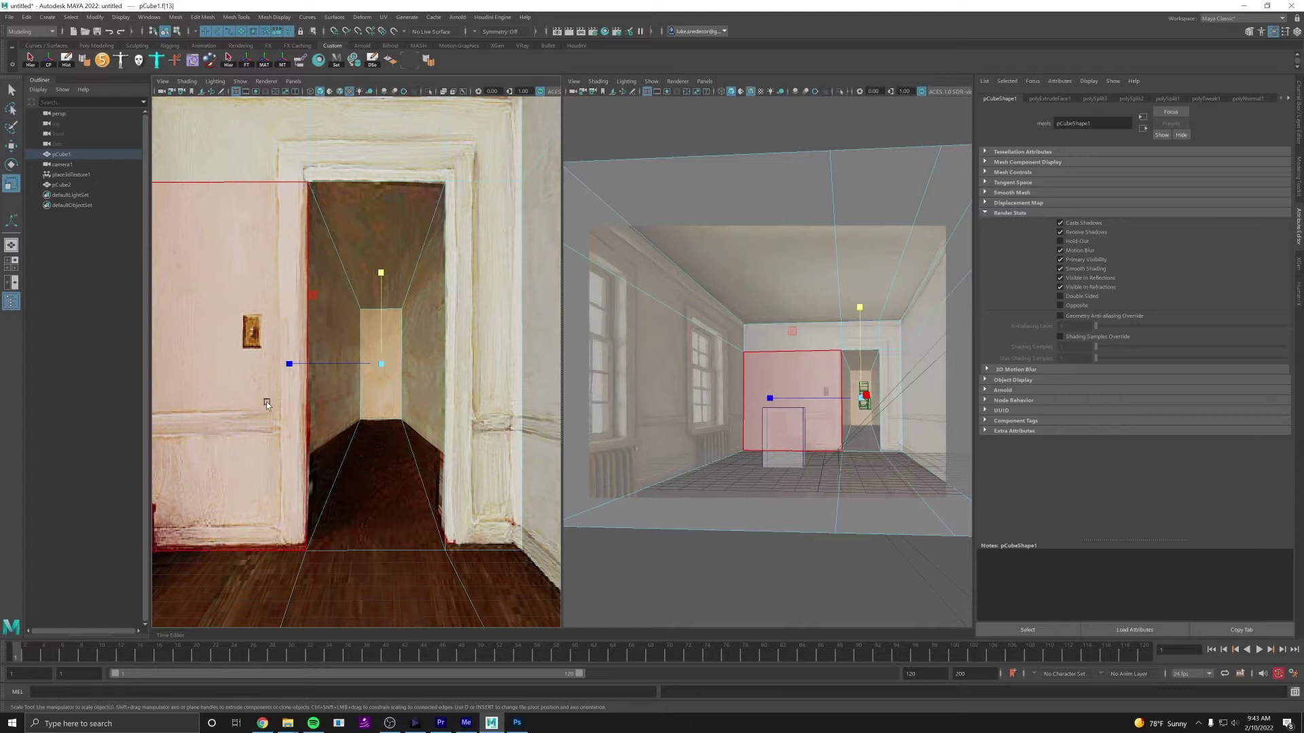
drag(288, 365, 227, 364)
click(451, 309)
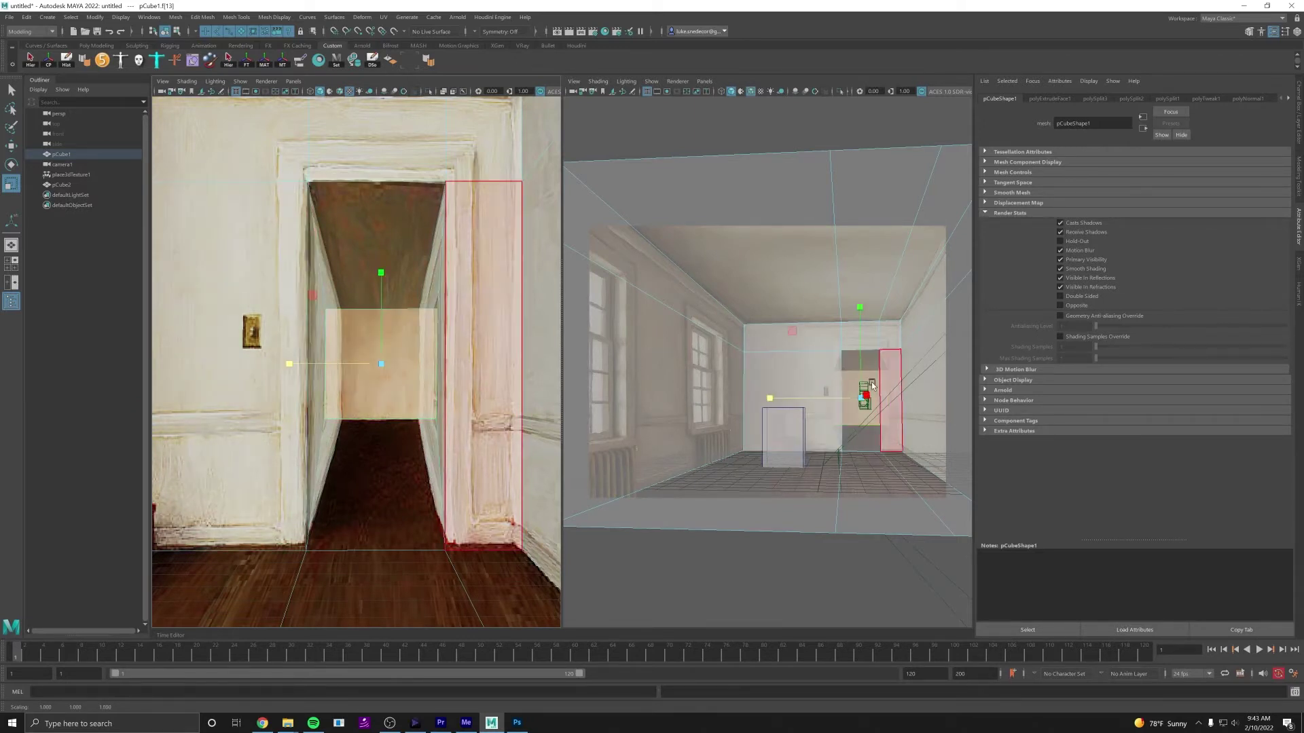
Step: Try scaling the hallway's end face taller, and undo the vertical scaling
drag(379, 275, 380, 232)
key(ctrl+z)
key(ctrl+z)
key(ctrl+z)
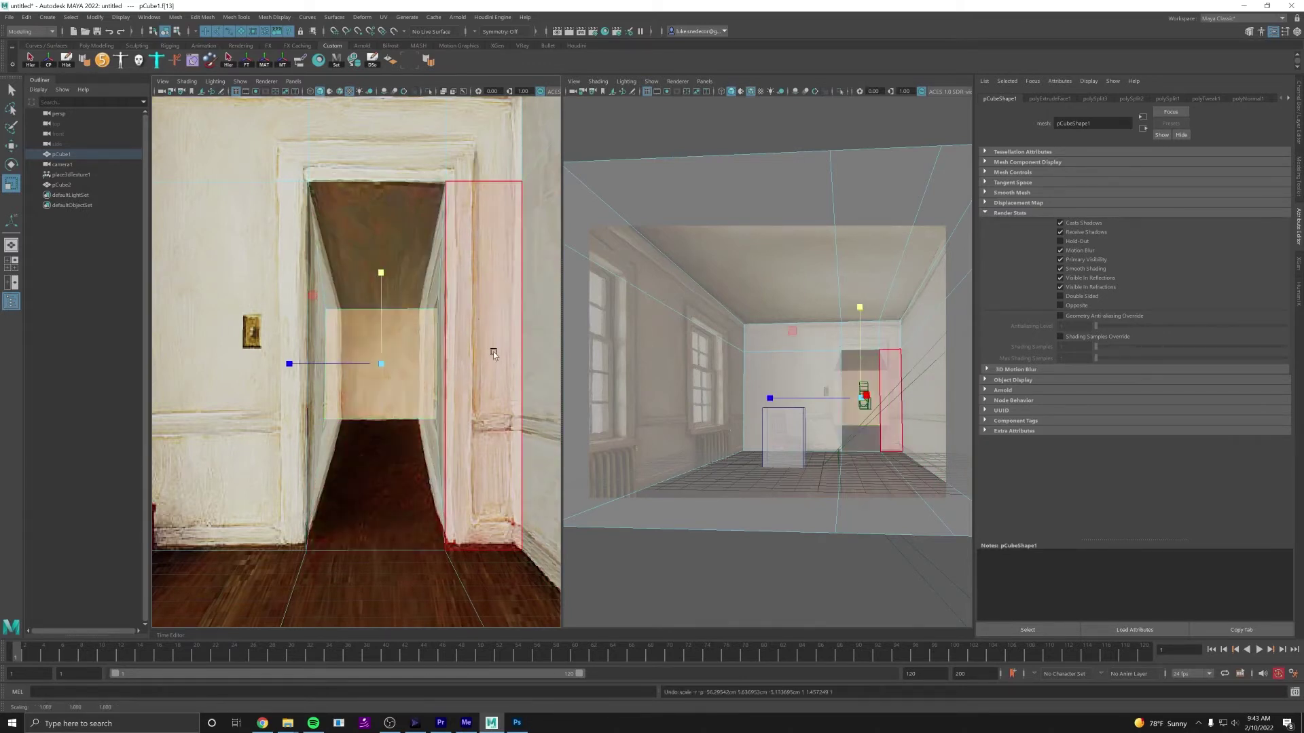
click(397, 311)
click(408, 302)
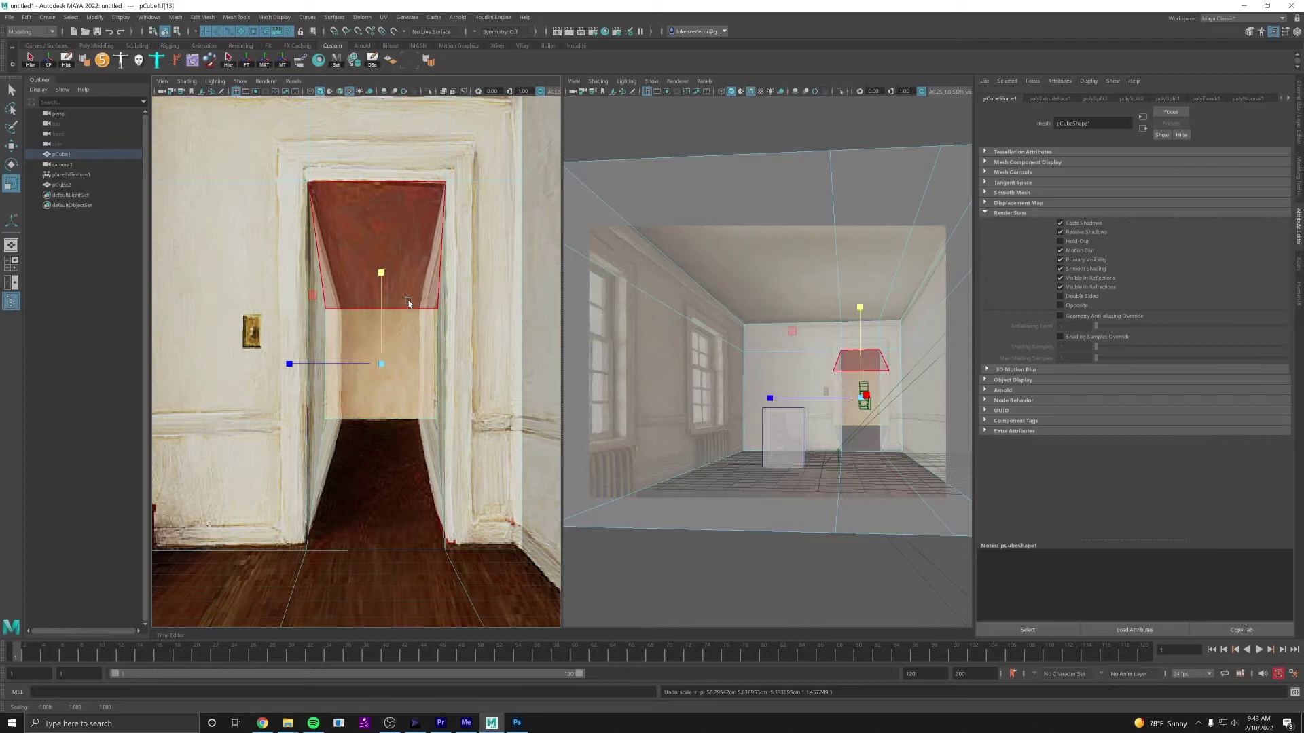
Step: Raise the top edge of the hallway's end face until the painted inner door frame fits beneath it
right_click(409, 305)
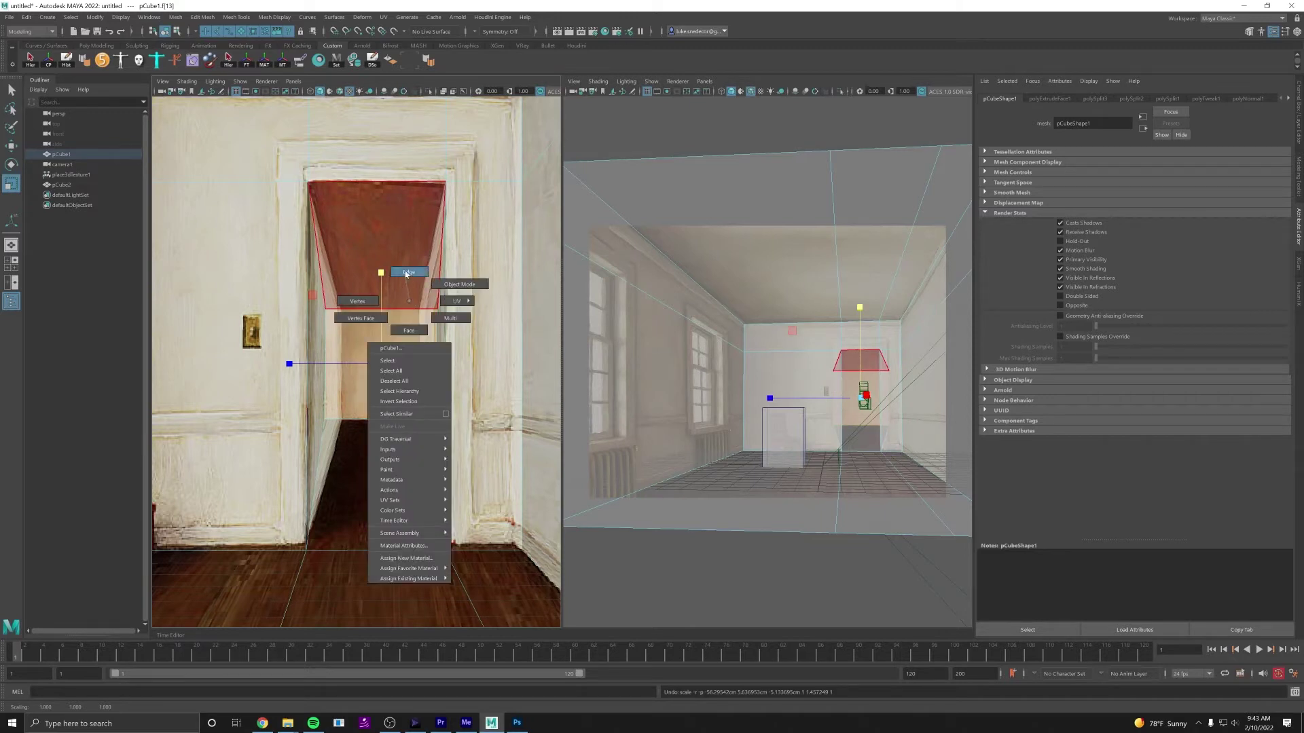
click(406, 273)
click(402, 311)
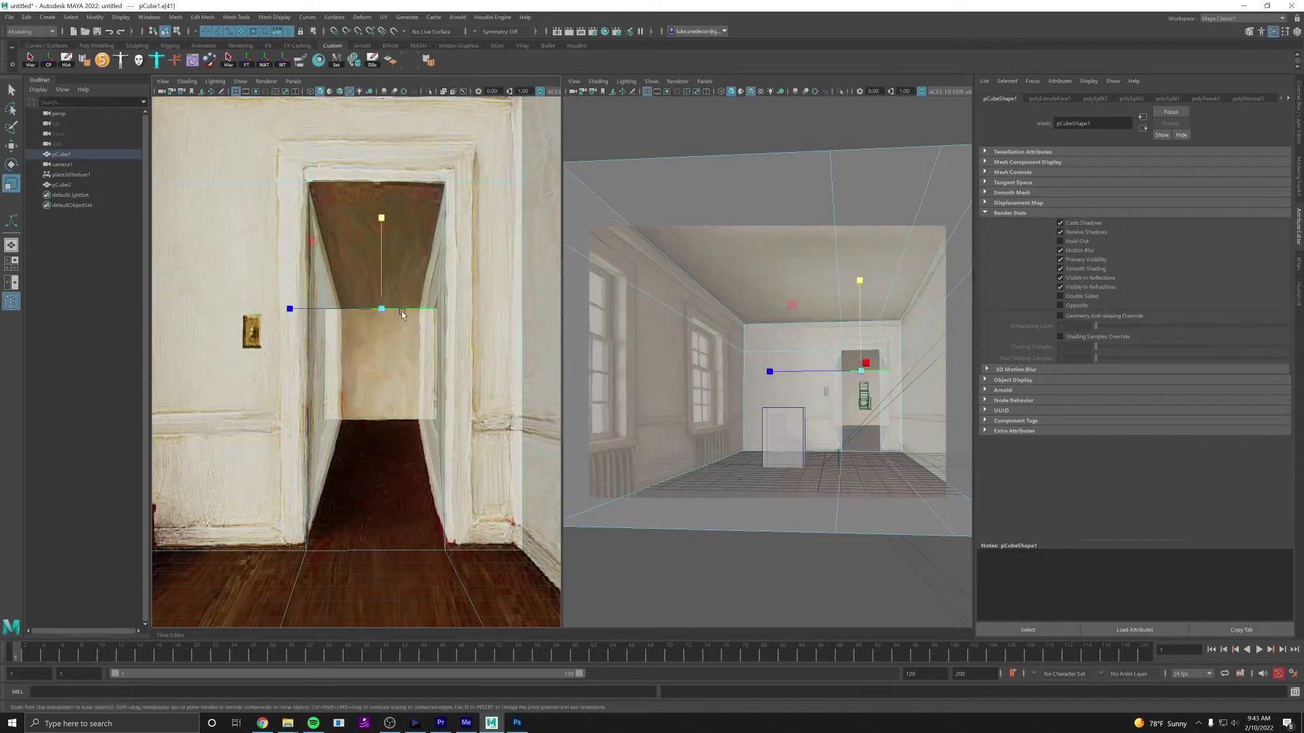
key(w)
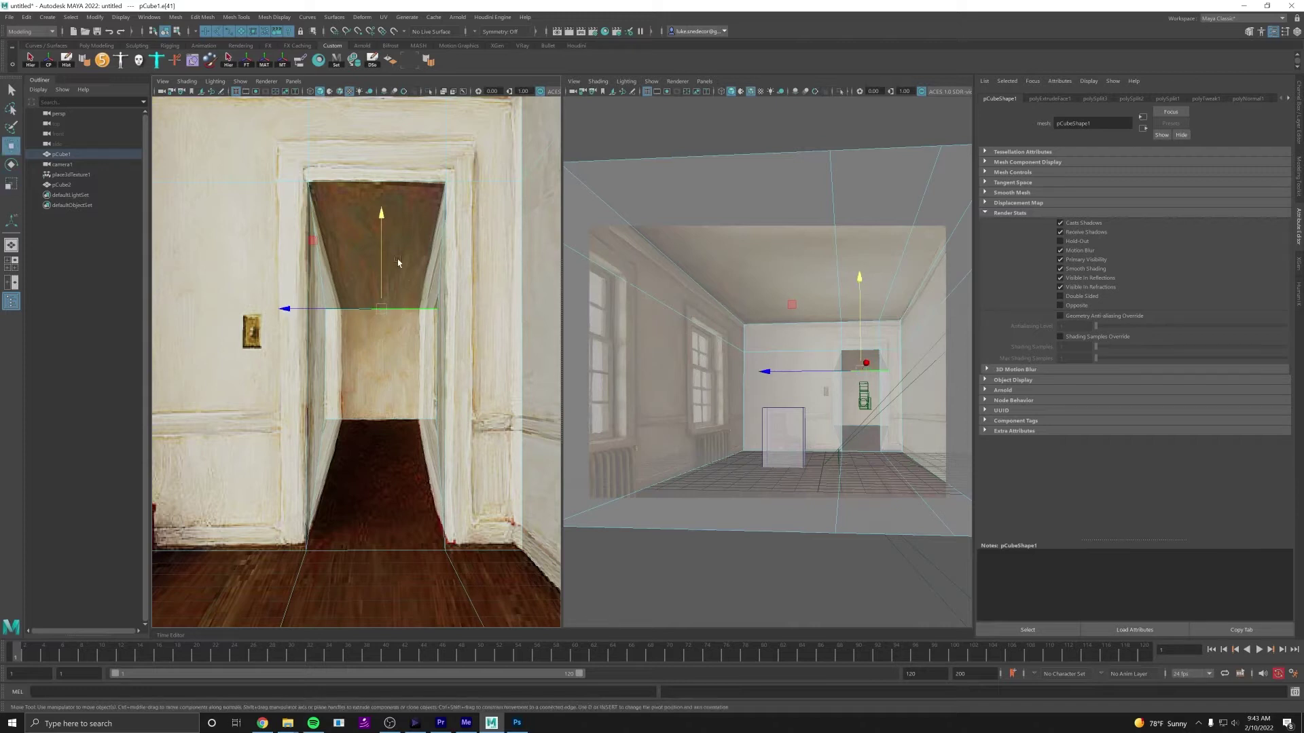
drag(381, 215, 378, 156)
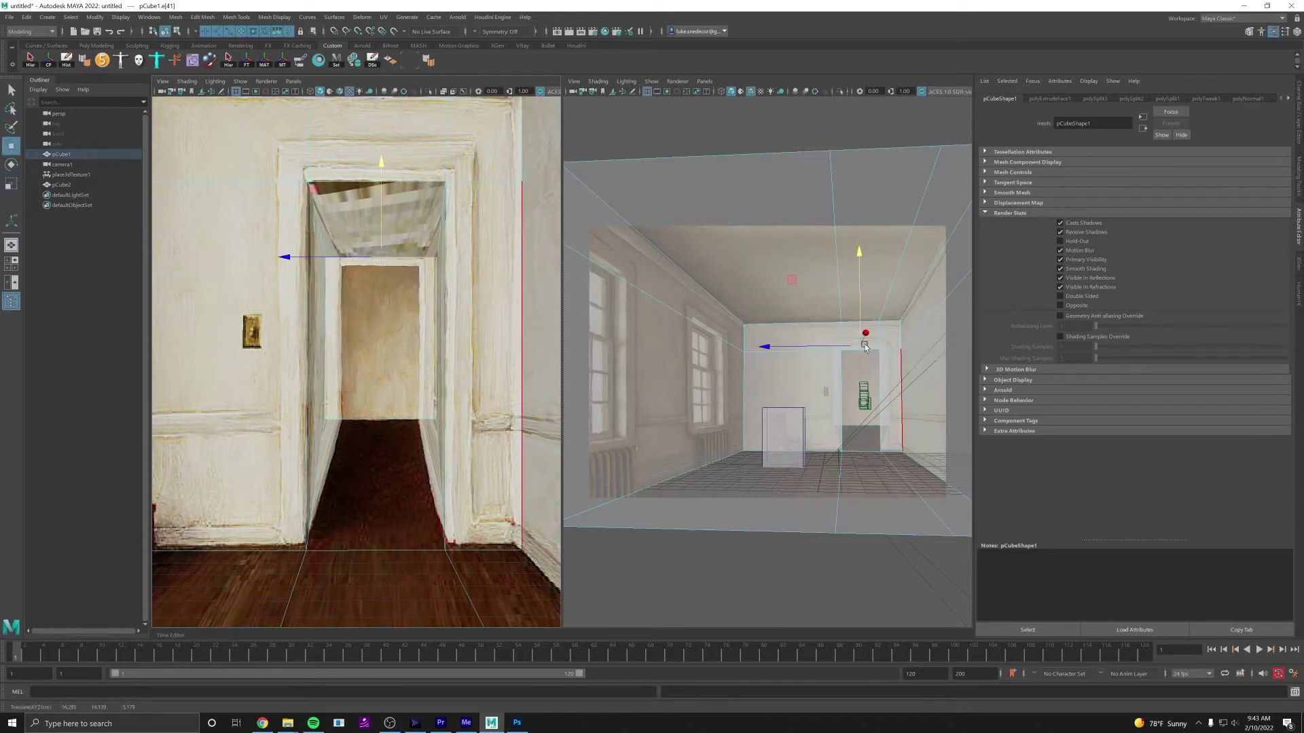
drag(857, 252, 863, 246)
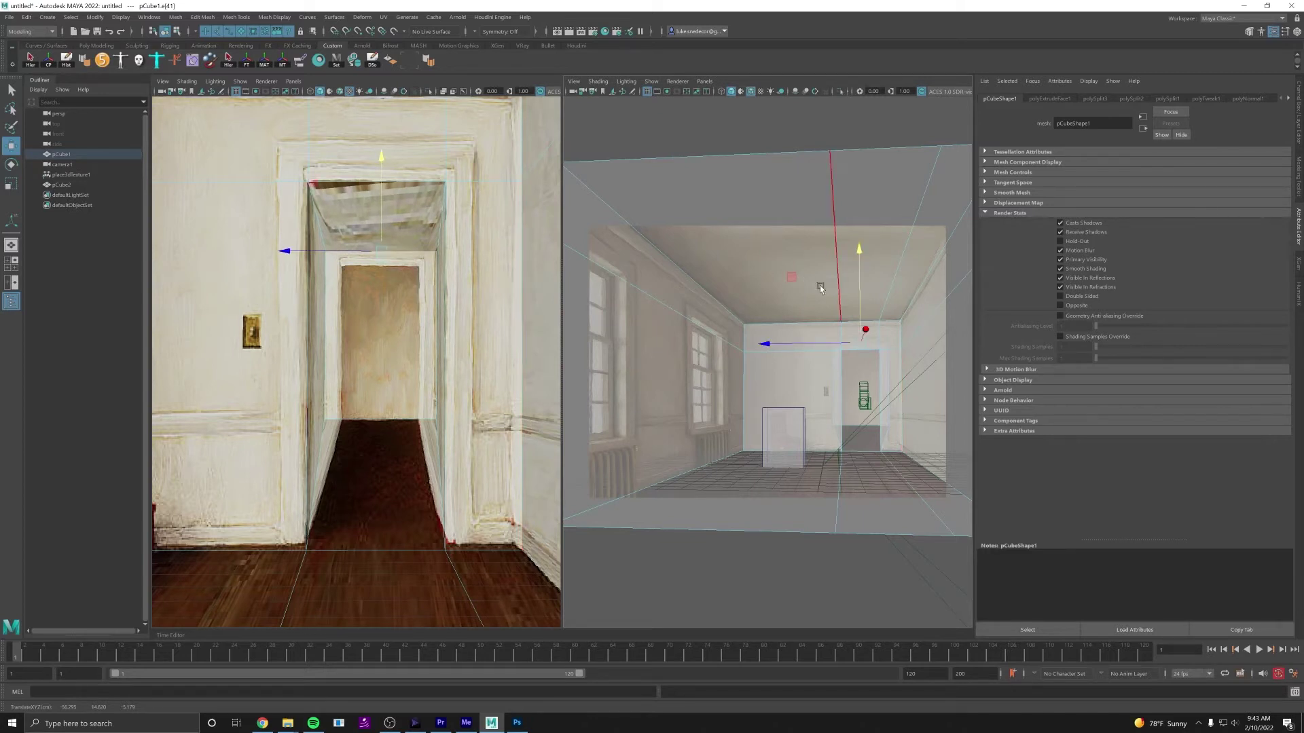
Step: Inspect the extruded hallway from inside the room and close up through the doorway to check its perspective and projected texture
alt+right_drag(470, 393, 327, 368)
alt+middle_drag(327, 368, 408, 344)
alt+right_drag(441, 348, 378, 348)
alt+drag(378, 349, 380, 358)
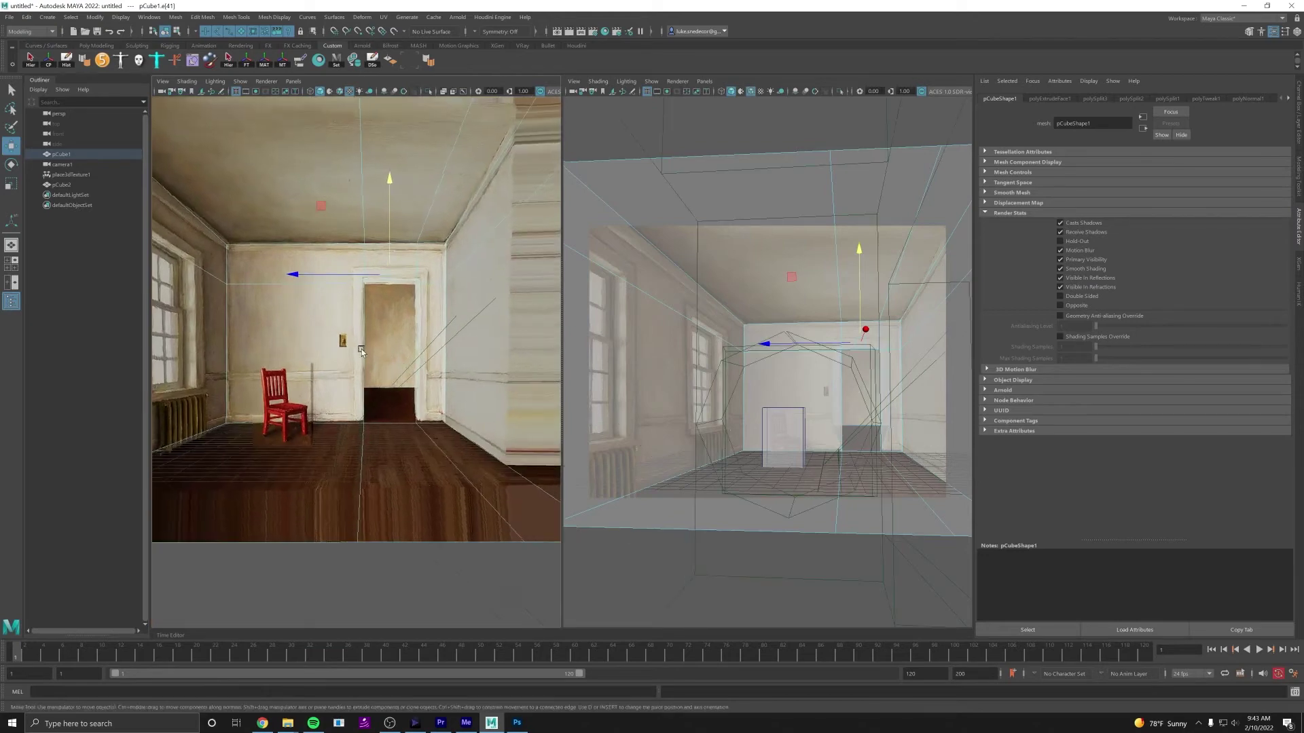
alt+right_drag(380, 357, 405, 349)
key(space)
alt+middle_drag(533, 382, 539, 407)
alt+right_drag(539, 407, 573, 410)
scroll(572, 409, up, 4)
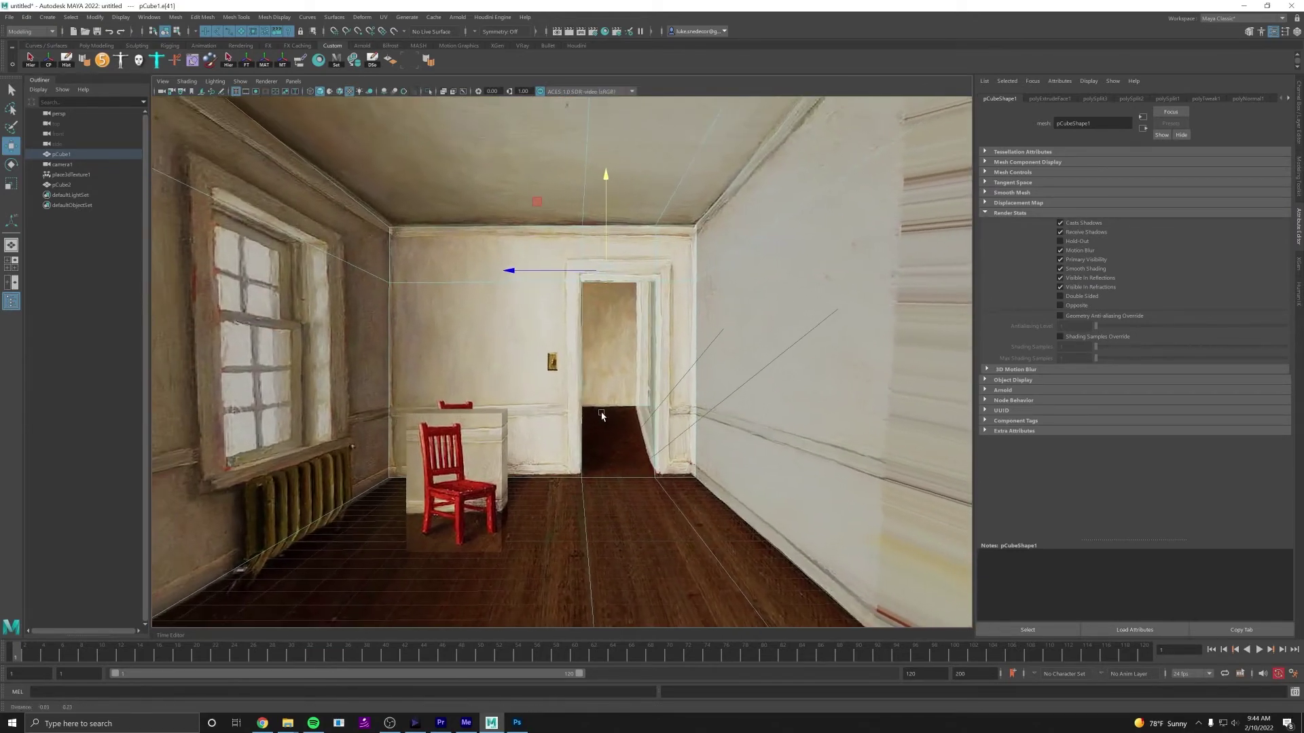
mouse_move(548, 416)
alt+middle_down()
mouse_move(596, 414)
mouse_move(520, 413)
mouse_move(560, 415)
alt+middle_up()
alt+right_drag(560, 415, 591, 419)
scroll(735, 429, up, 10)
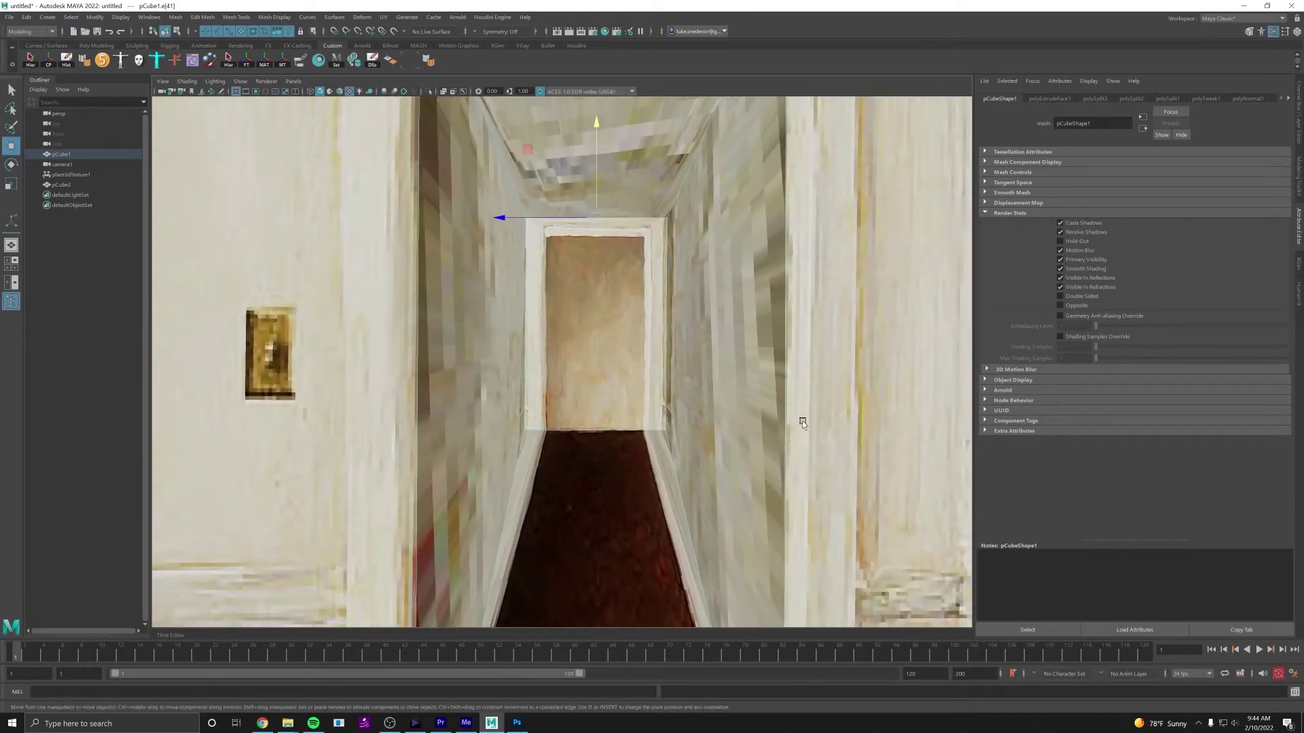
alt+right_drag(734, 377, 467, 360)
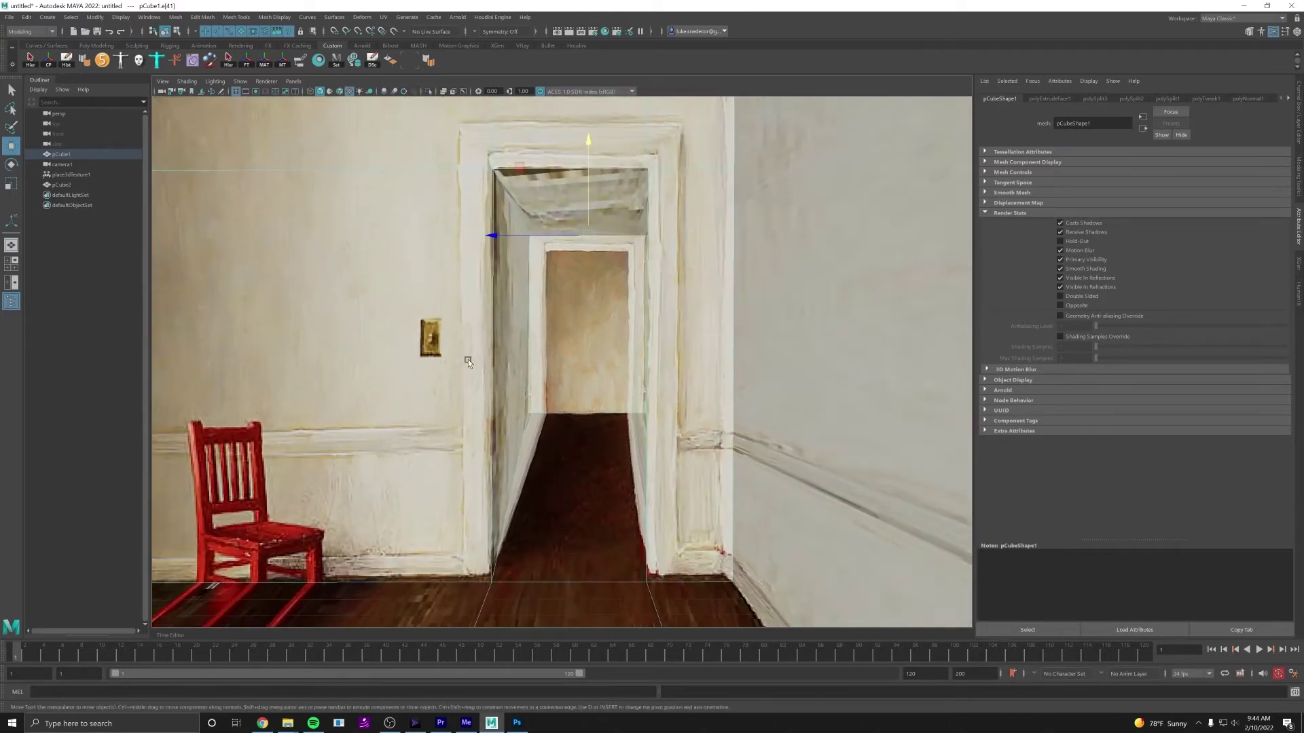
Step: Scale the hallway's end face narrower horizontally to match the width of the painted inner door opening
click(584, 315)
right_drag(584, 304, 576, 369)
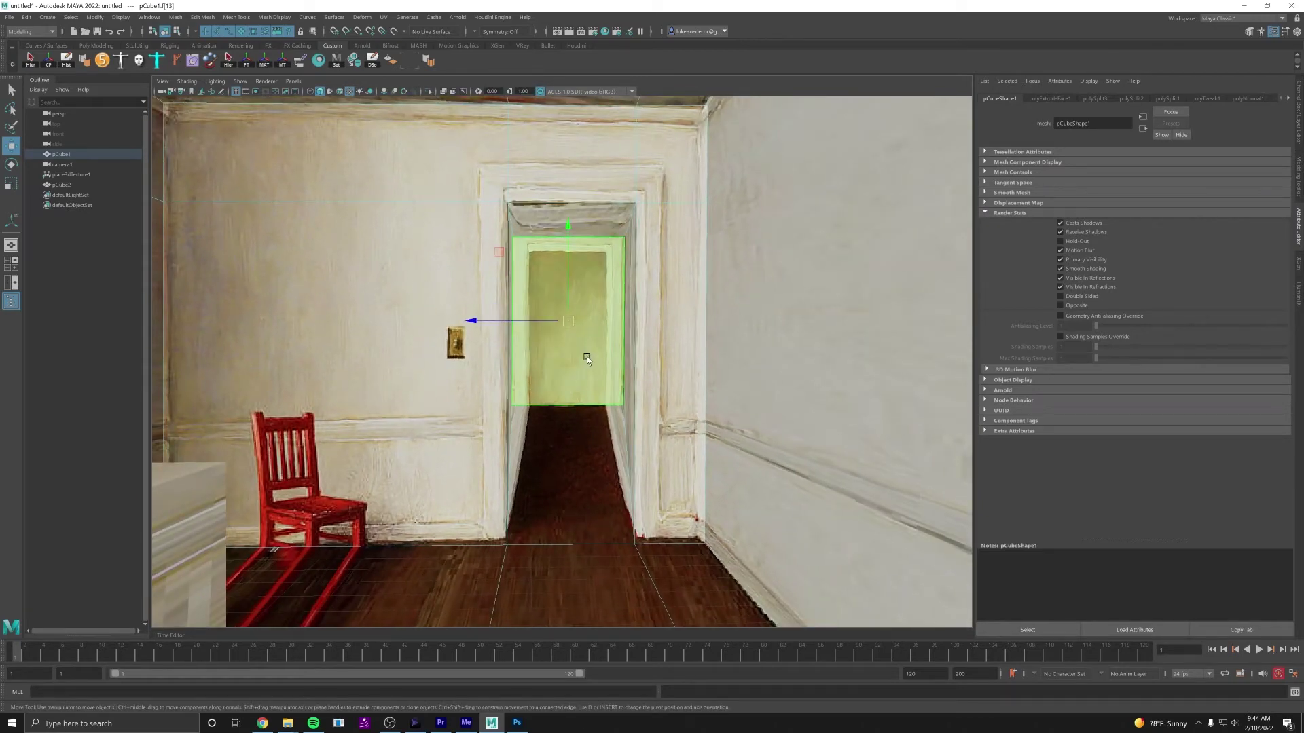
alt+right_drag(682, 336, 662, 361)
alt+drag(661, 361, 668, 365)
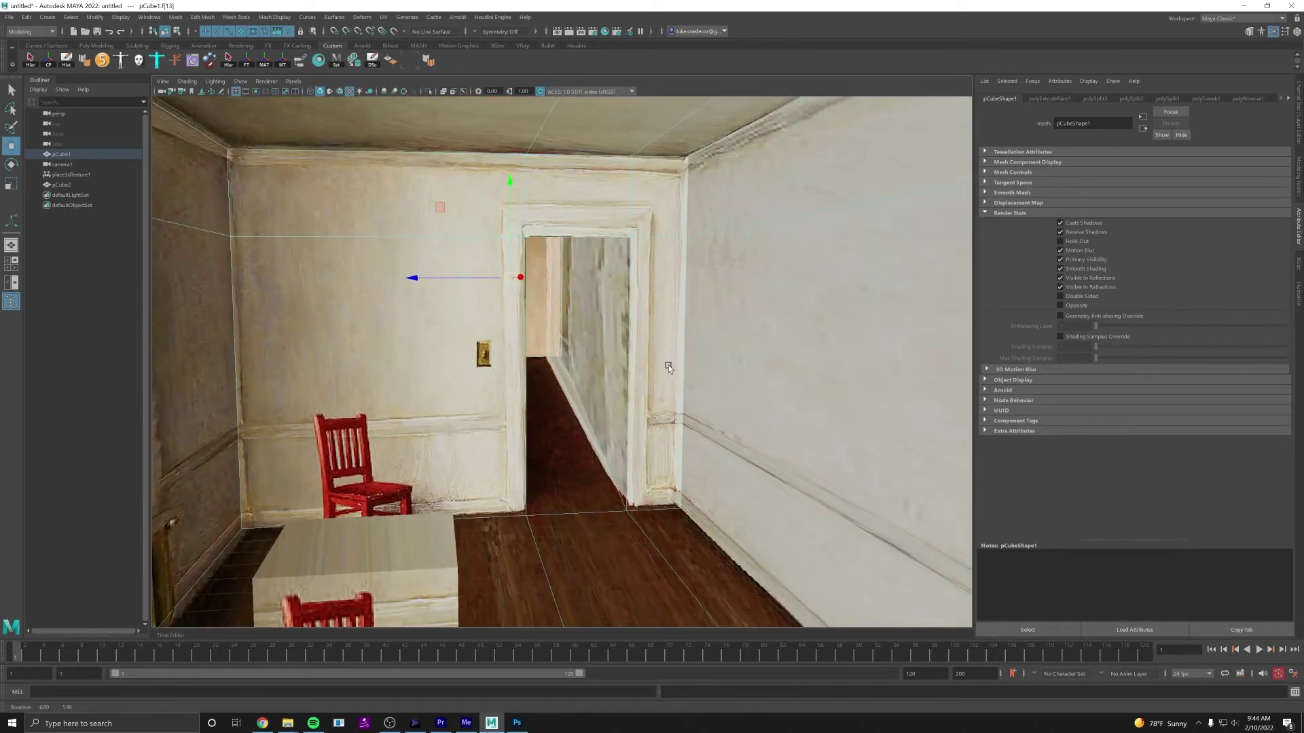
alt+right_drag(668, 364, 890, 376)
click(685, 316)
alt+right_drag(812, 364, 745, 348)
alt+drag(745, 348, 757, 356)
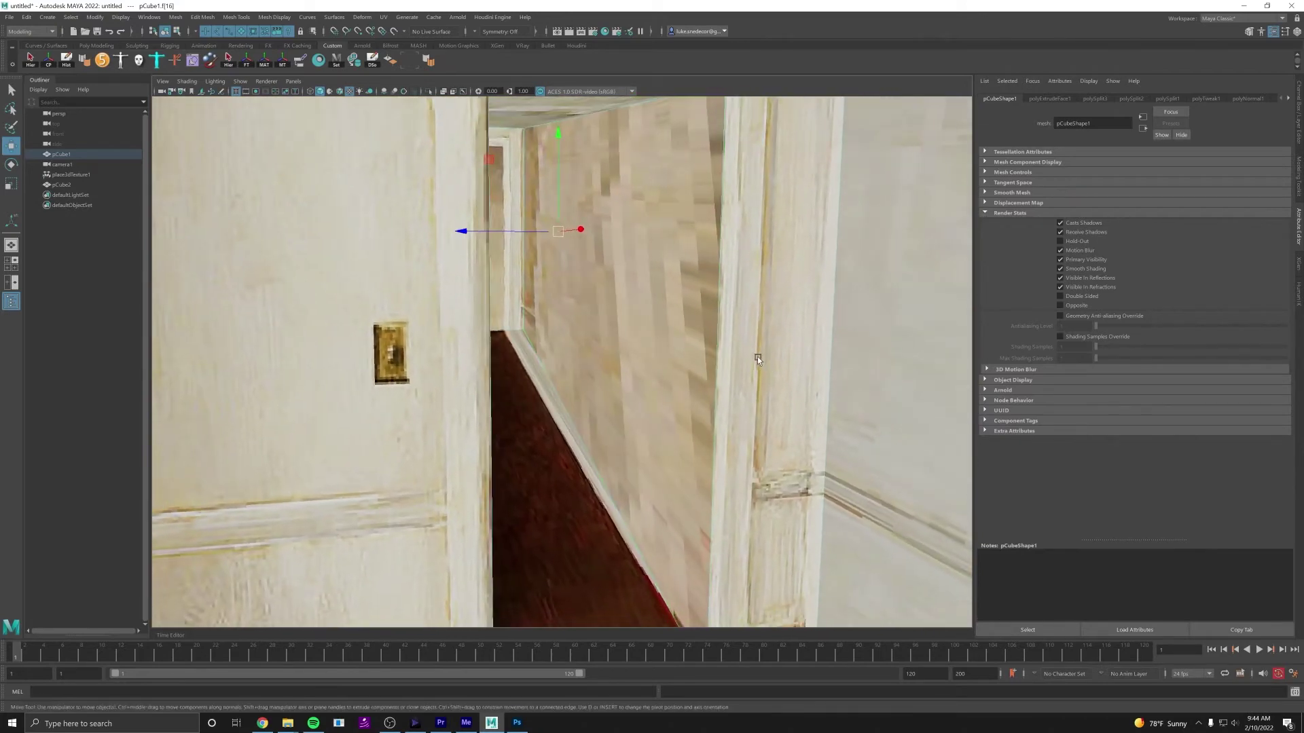
alt+right_drag(730, 309, 679, 315)
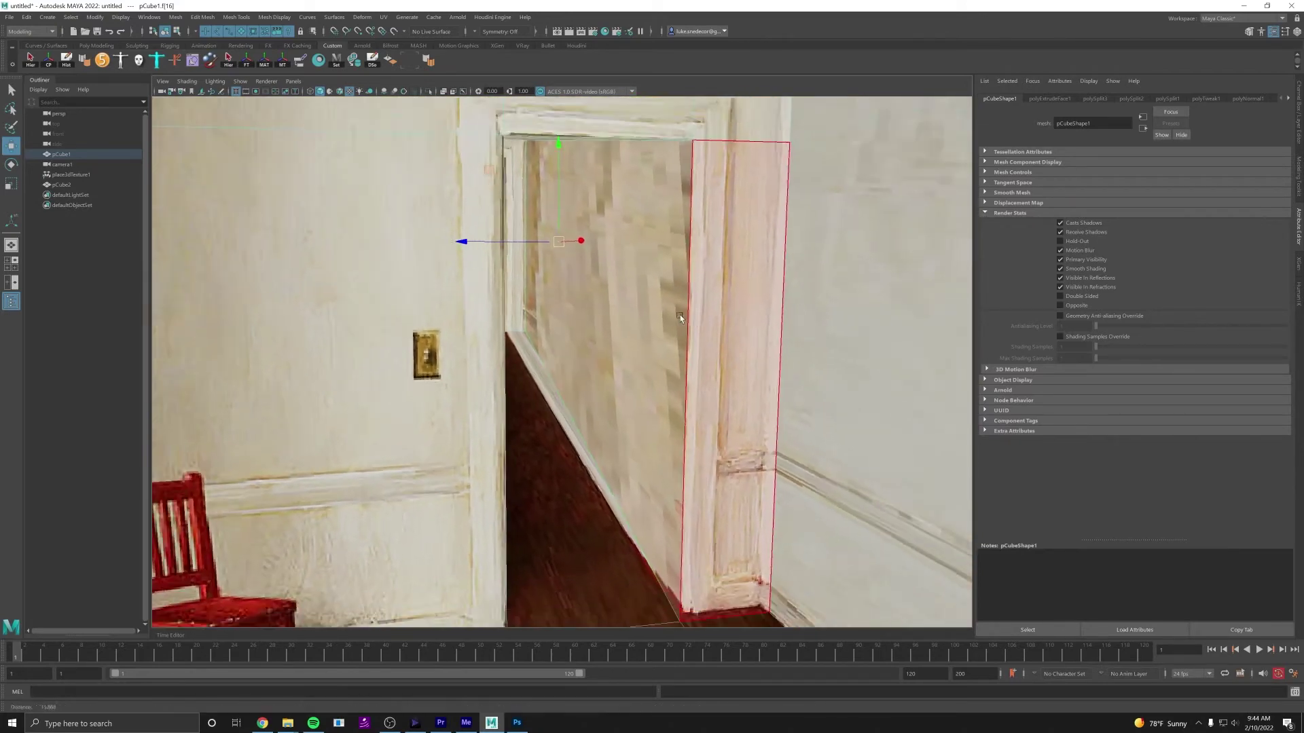
alt+drag(680, 322, 648, 311)
click(550, 331)
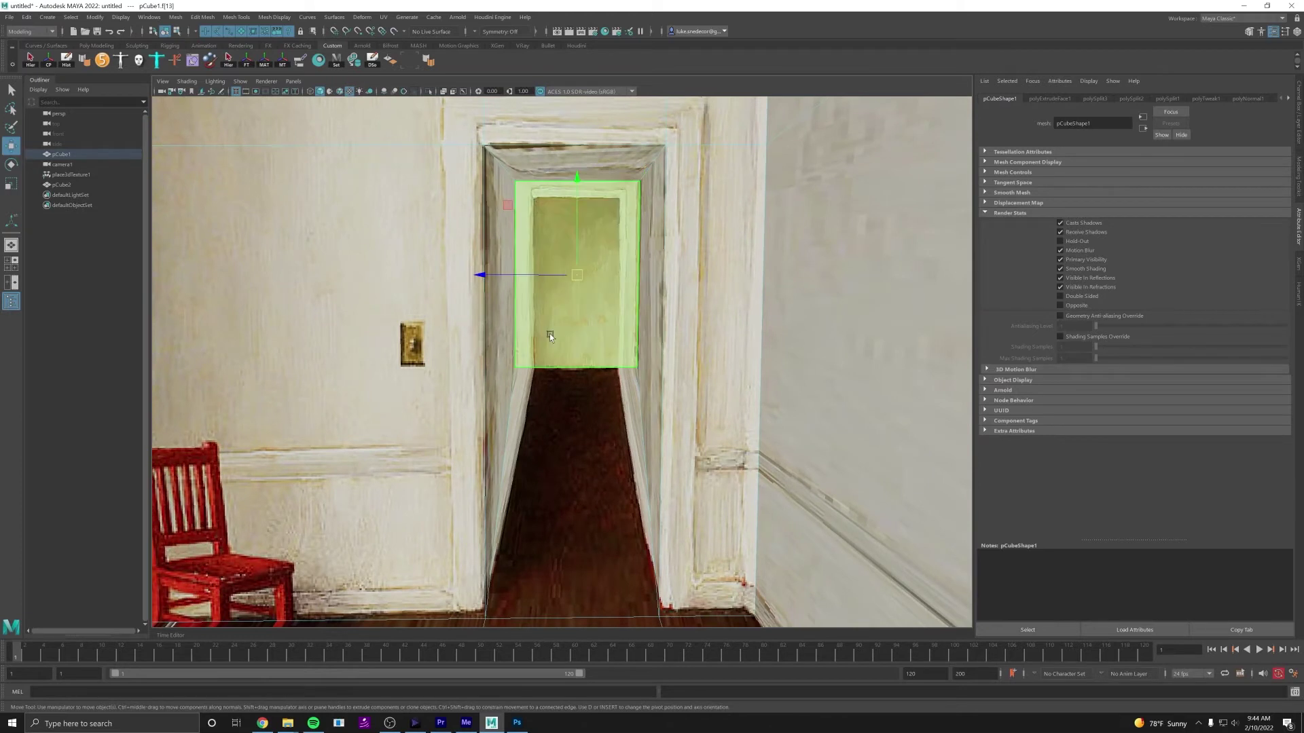
mouse_move(528, 286)
mouse_down()
mouse_move(486, 279)
mouse_move(514, 276)
mouse_up()
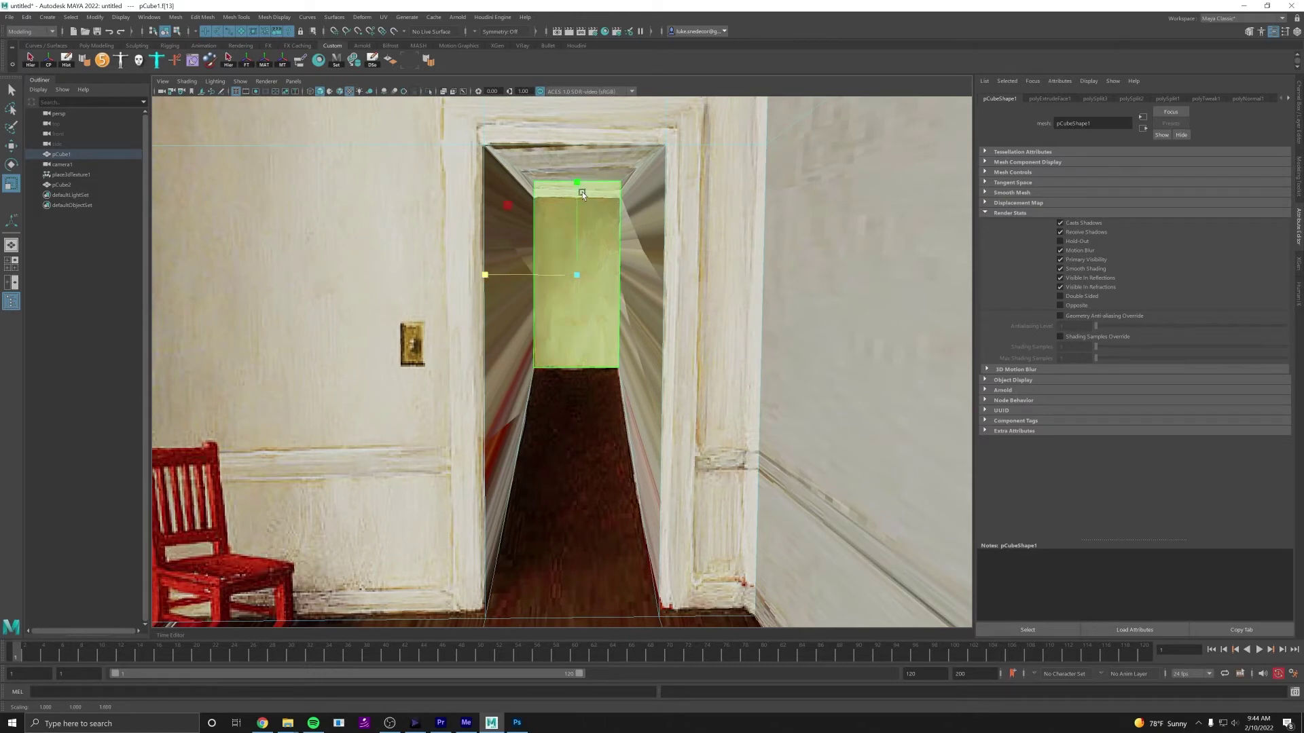
Step: Lower the top edge of the hallway's end face to the top of the painted inner door opening
right_drag(556, 185, 555, 161)
click(567, 181)
key(w)
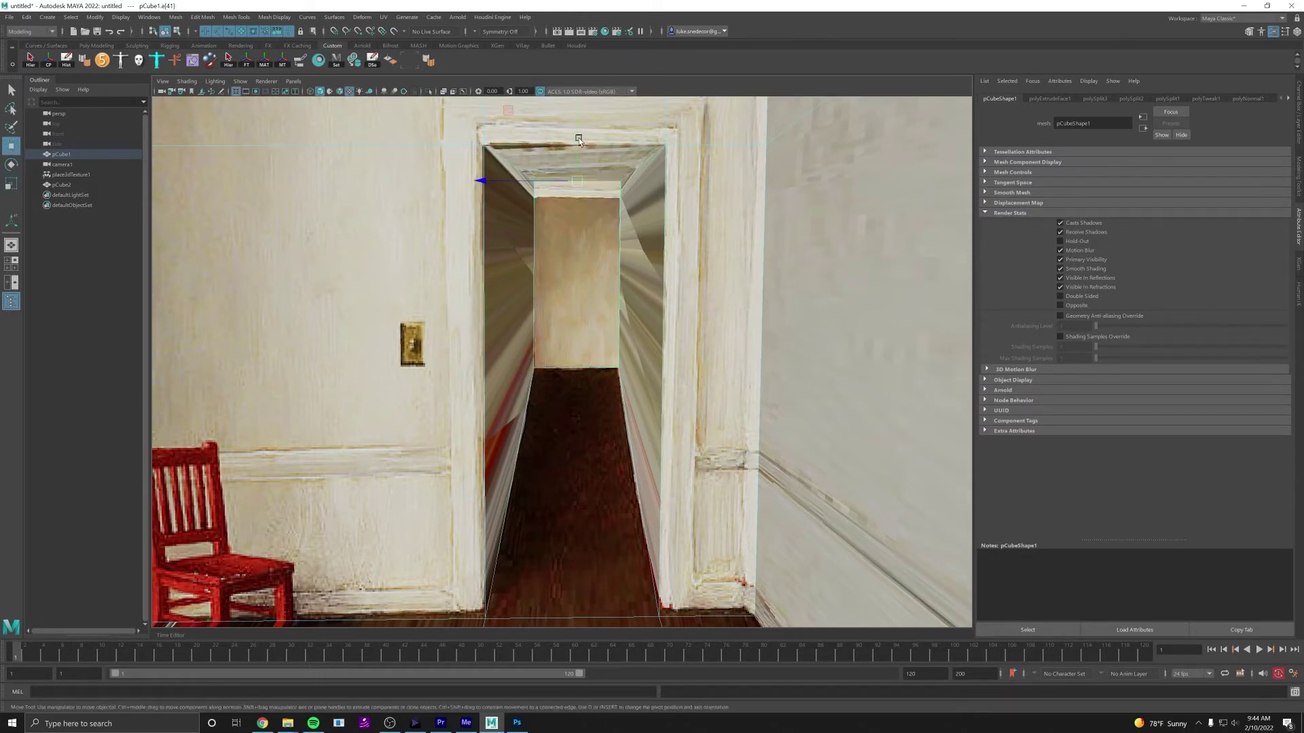
drag(577, 141, 578, 160)
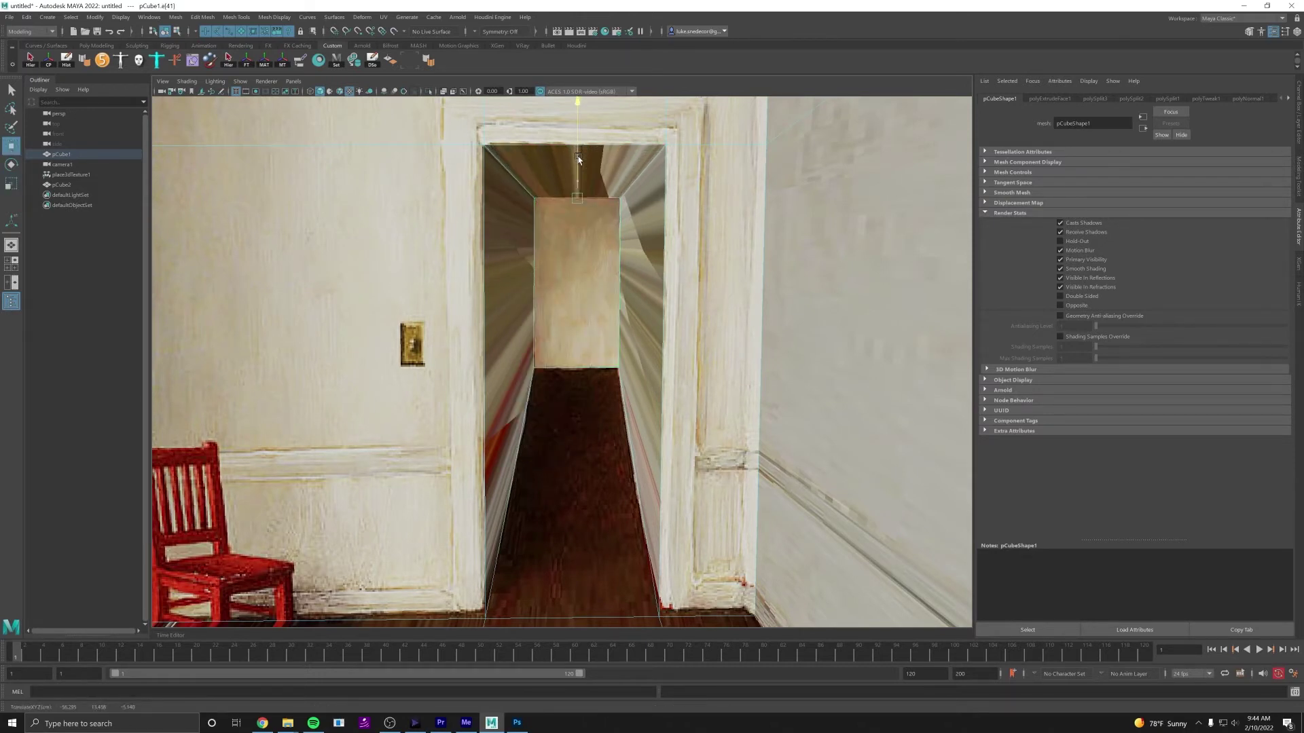
Step: Examine the narrowed hallway from several angles in the room for stretched projection on its walls and ceiling
mouse_move(619, 339)
alt+mouse_down()
mouse_move(592, 342)
mouse_move(614, 340)
alt+mouse_up()
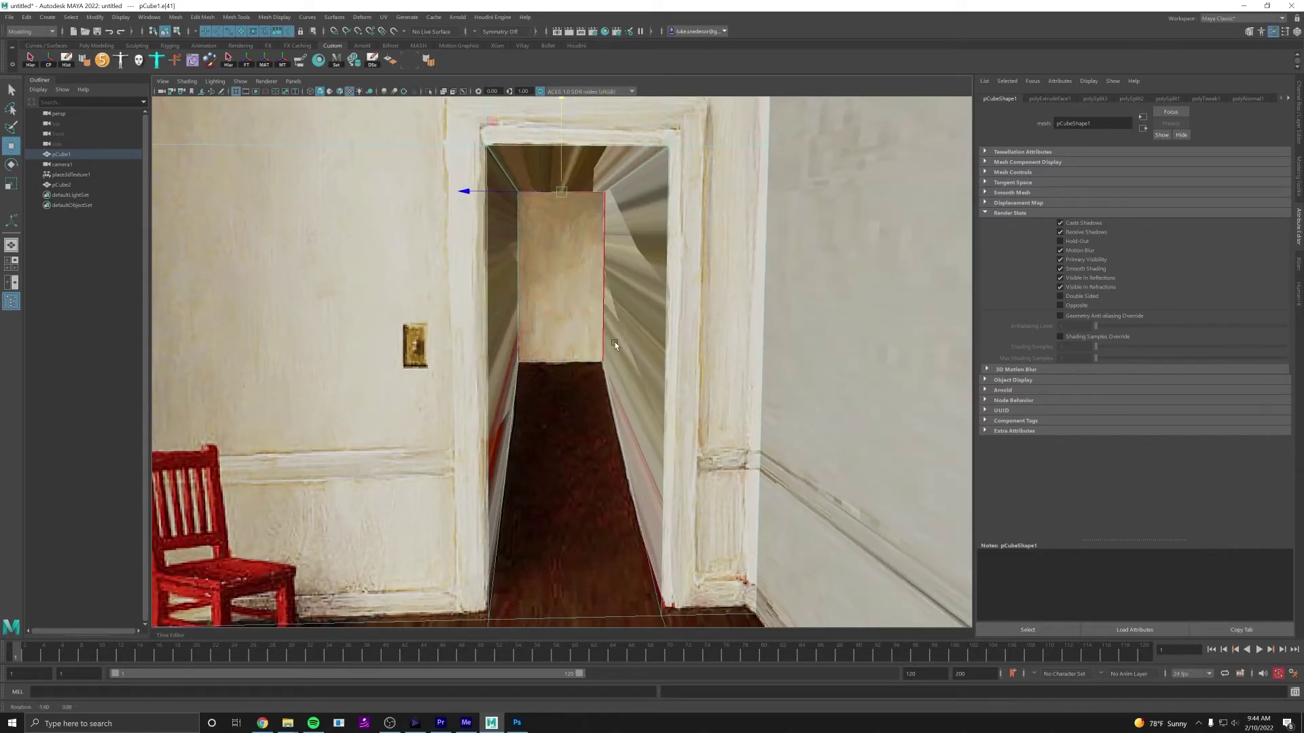
key(space)
key(space)
click(746, 364)
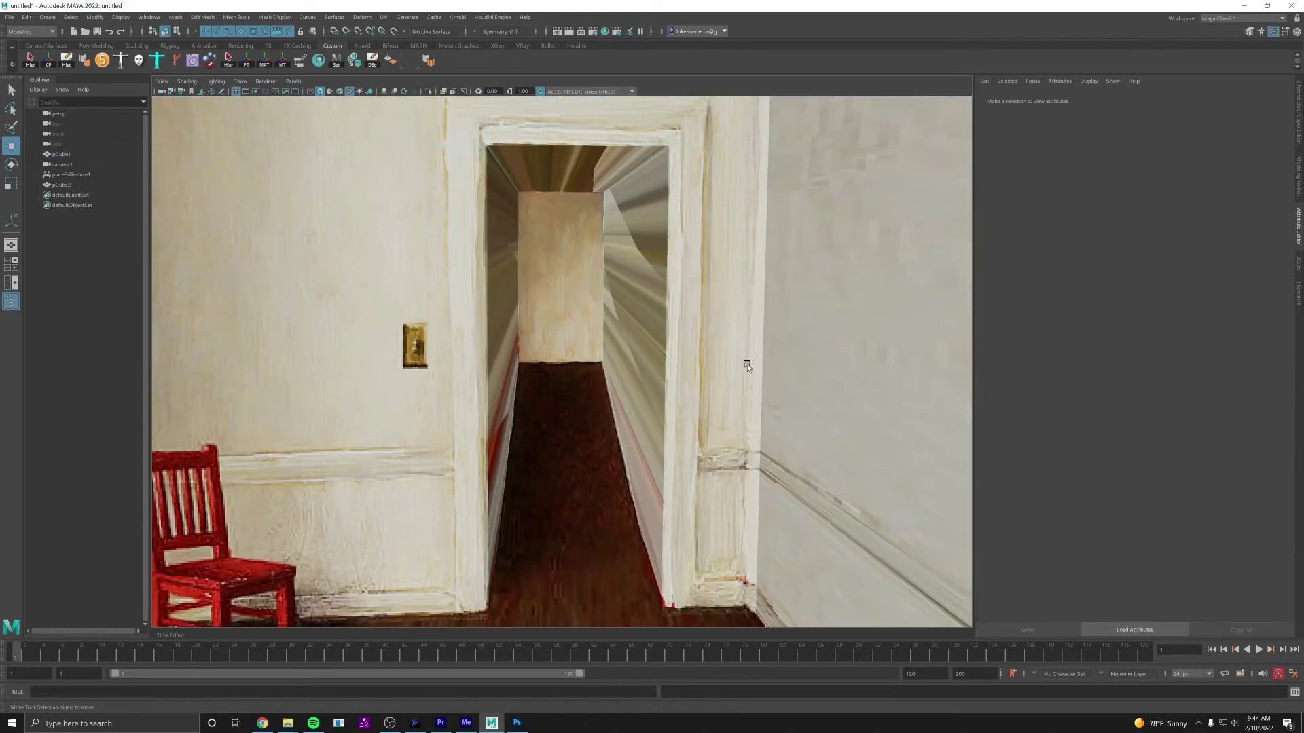
alt+right_drag(747, 363, 492, 331)
alt+drag(492, 331, 490, 330)
alt+middle_drag(490, 329, 525, 331)
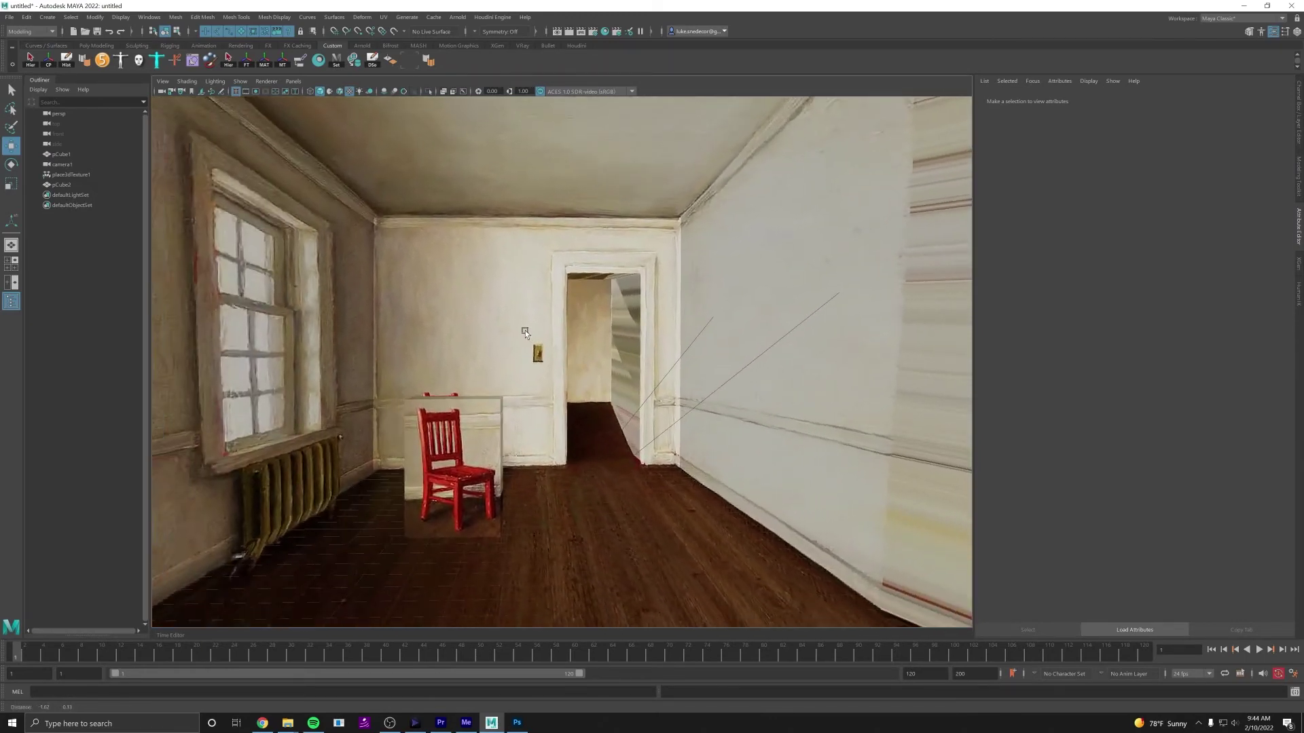
click(617, 337)
scroll(645, 291, up, 5)
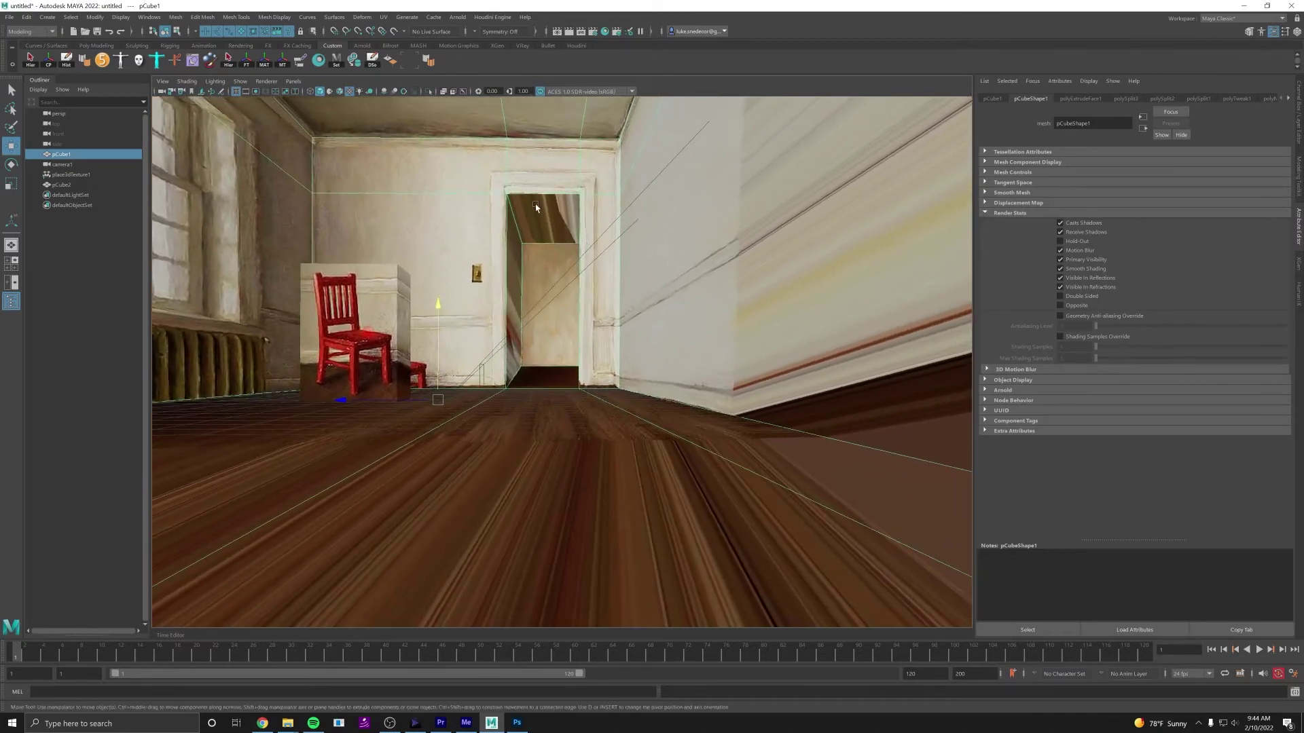
alt+drag(536, 207, 534, 279)
alt+right_drag(448, 300, 839, 307)
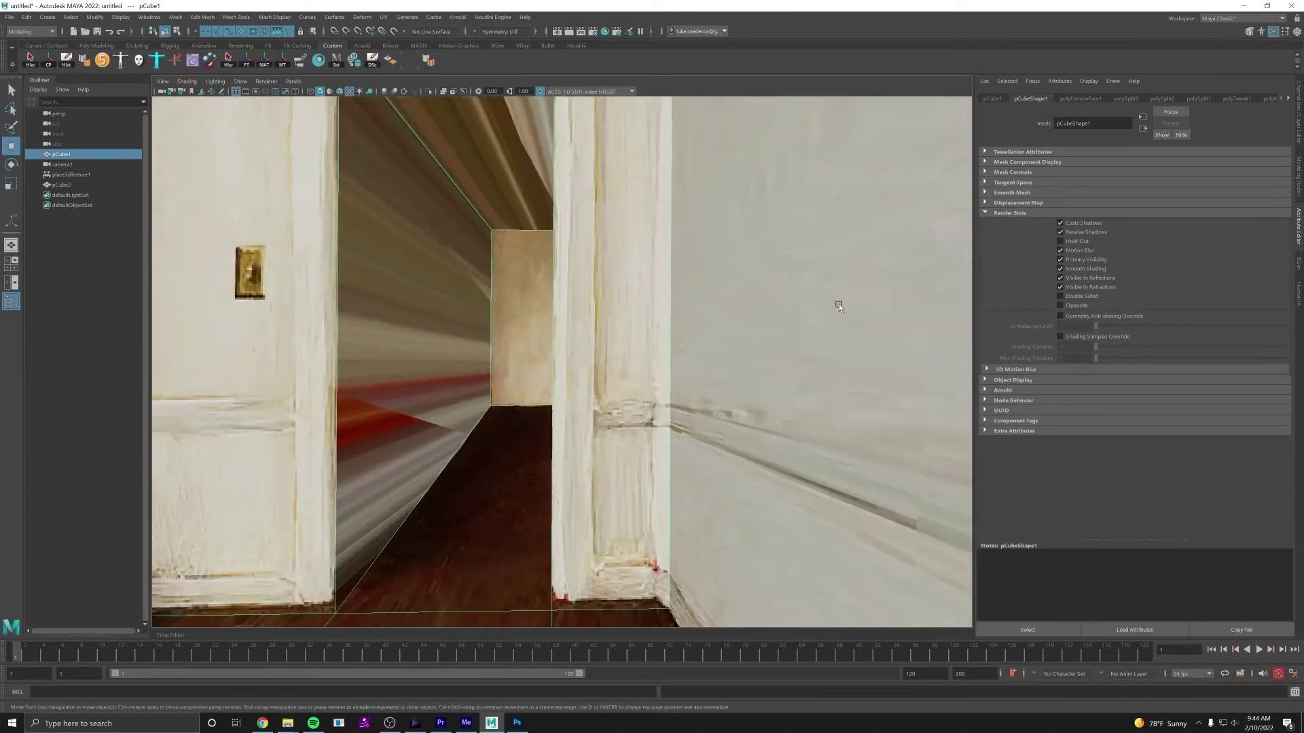
alt+middle_drag(375, 310, 448, 321)
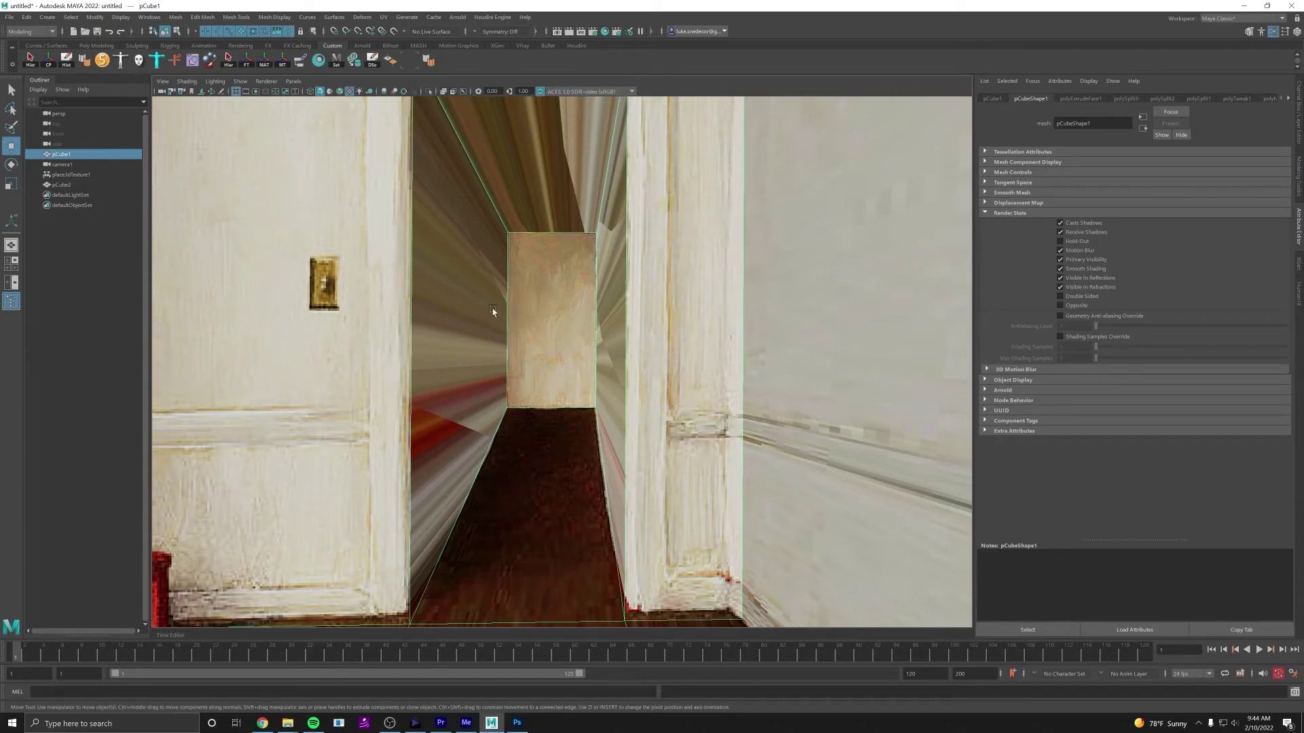
alt+right_drag(630, 338, 513, 333)
alt+drag(513, 333, 535, 271)
Step: Try extruding the hallway's side walls and ceiling outward with a Local Translate Z of -4.186
right_drag(538, 290, 537, 290)
click(538, 296)
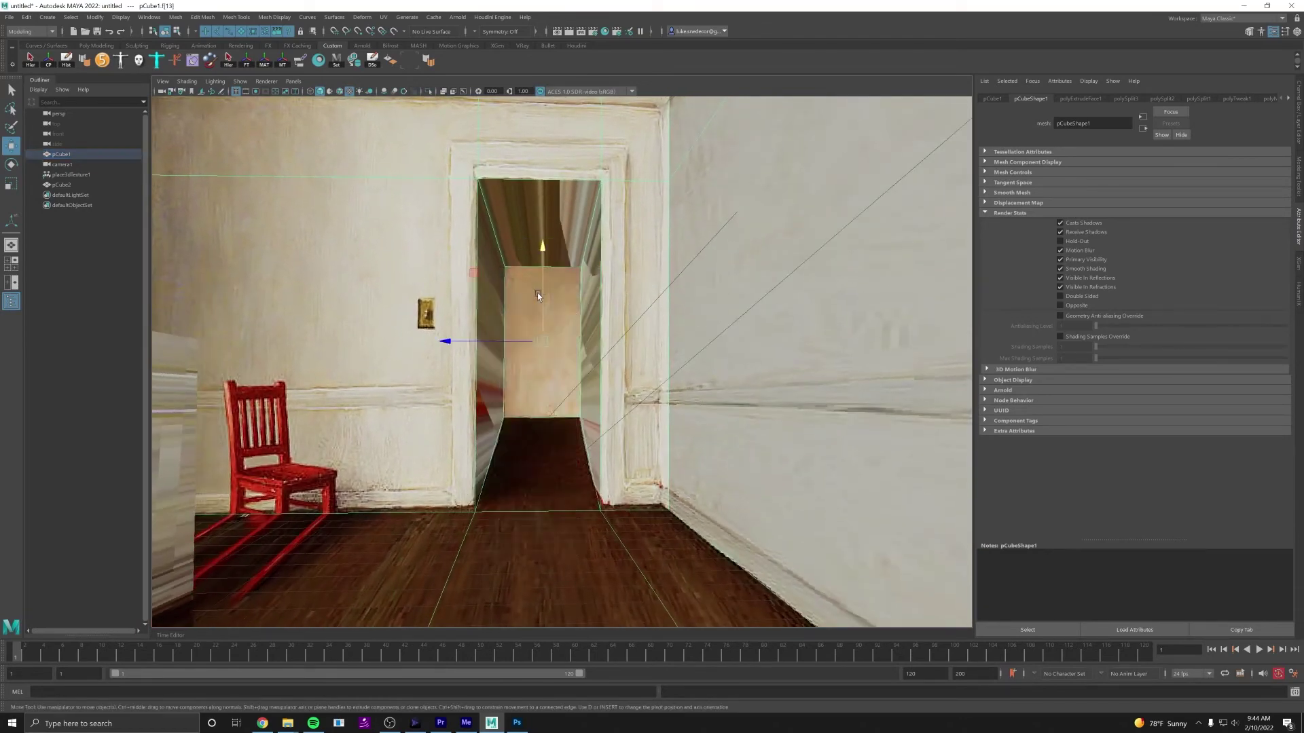
alt+drag(763, 373, 692, 376)
click(696, 348)
alt+drag(543, 338, 585, 308)
shift+click(586, 309)
alt+drag(660, 333, 575, 333)
key(ctrl+e)
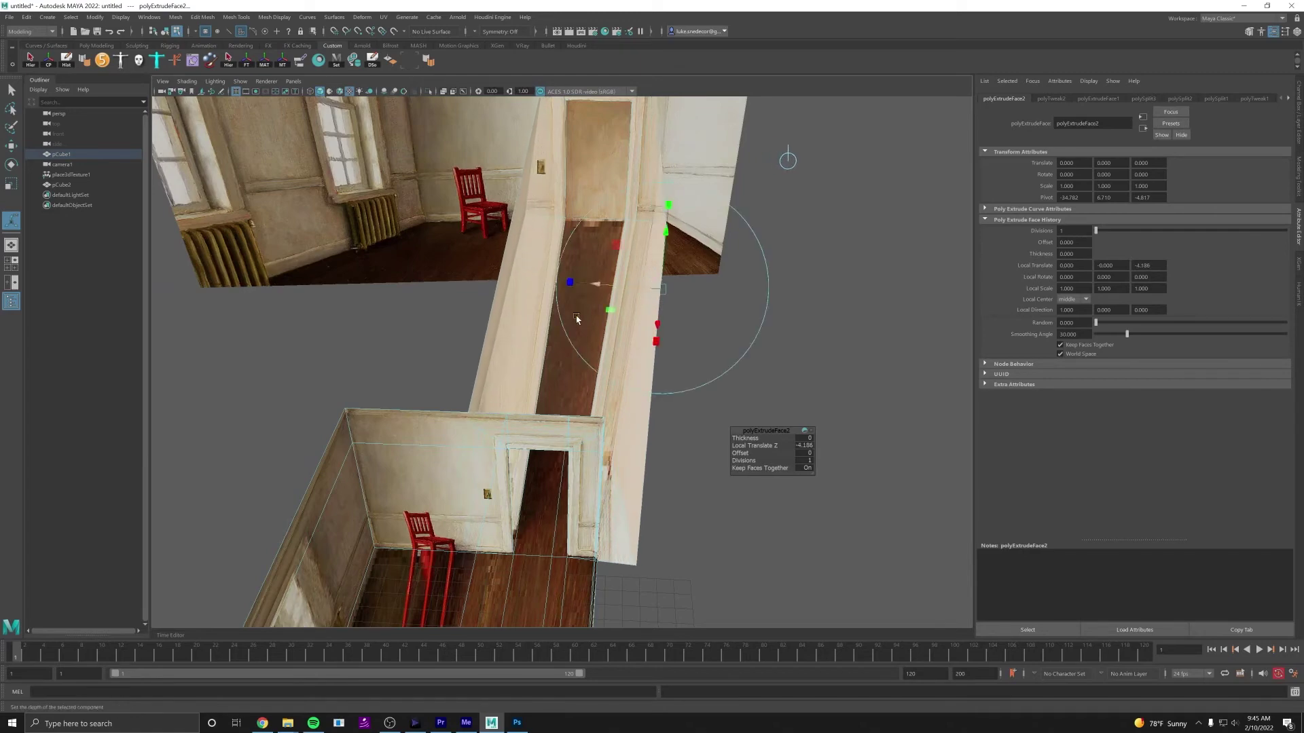
Step: Check through the doorway how the widened hallway reads from different viewing angles
alt+drag(577, 319, 634, 357)
alt+right_drag(634, 358, 669, 271)
alt+drag(671, 270, 678, 317)
mouse_move(678, 316)
alt+right_down()
mouse_move(760, 339)
mouse_move(663, 322)
alt+right_up()
alt+middle_drag(663, 322, 660, 285)
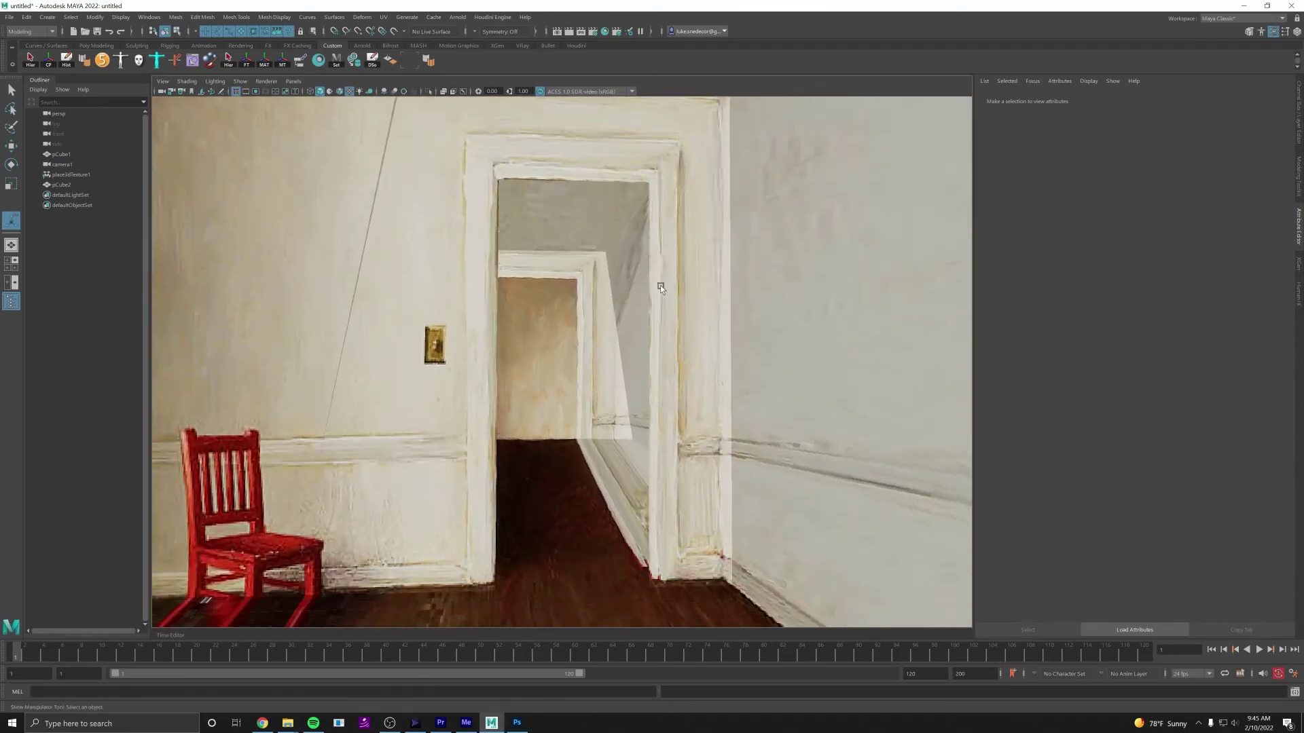
alt+drag(660, 285, 645, 289)
click(470, 340)
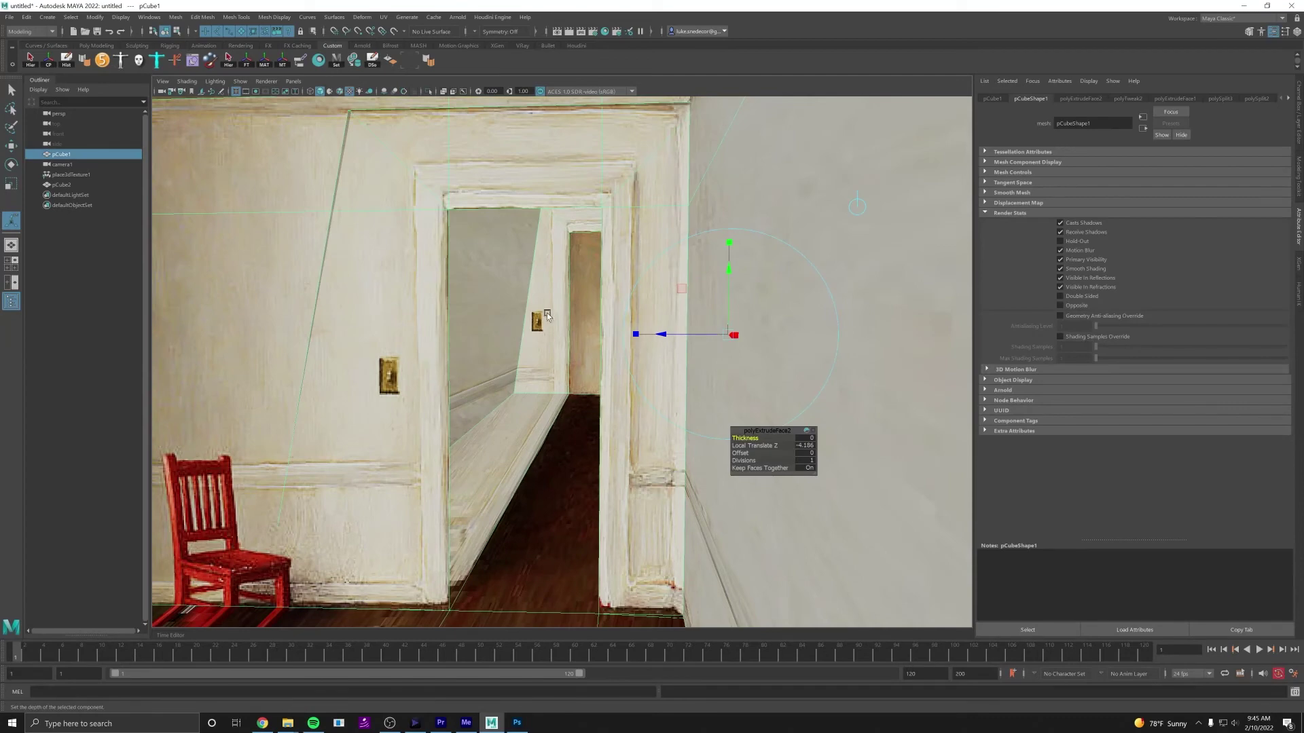
Step: Undo the outward offset of the hallway's walls and ceiling and return to the selected hallway faces
key(ctrl+z)
key(ctrl+z)
key(ctrl+z)
key(ctrl+z)
key(ctrl+z)
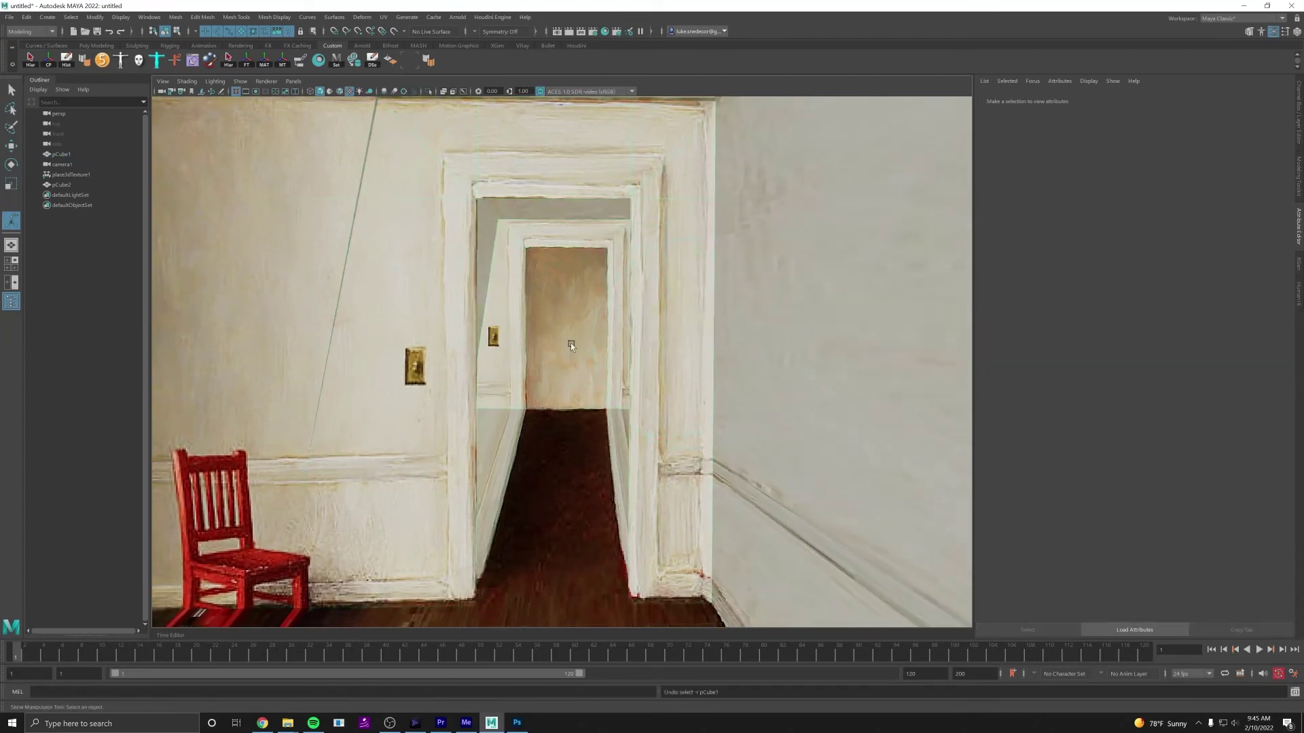
key(ctrl+z)
alt+drag(560, 348, 598, 379)
key(ctrl+z)
alt+right_drag(598, 379, 623, 362)
Step: Assign a new Lambert material to the hallway's walls and ceiling, raise its ambient color to maximum and start sampling a color
right_click(502, 275)
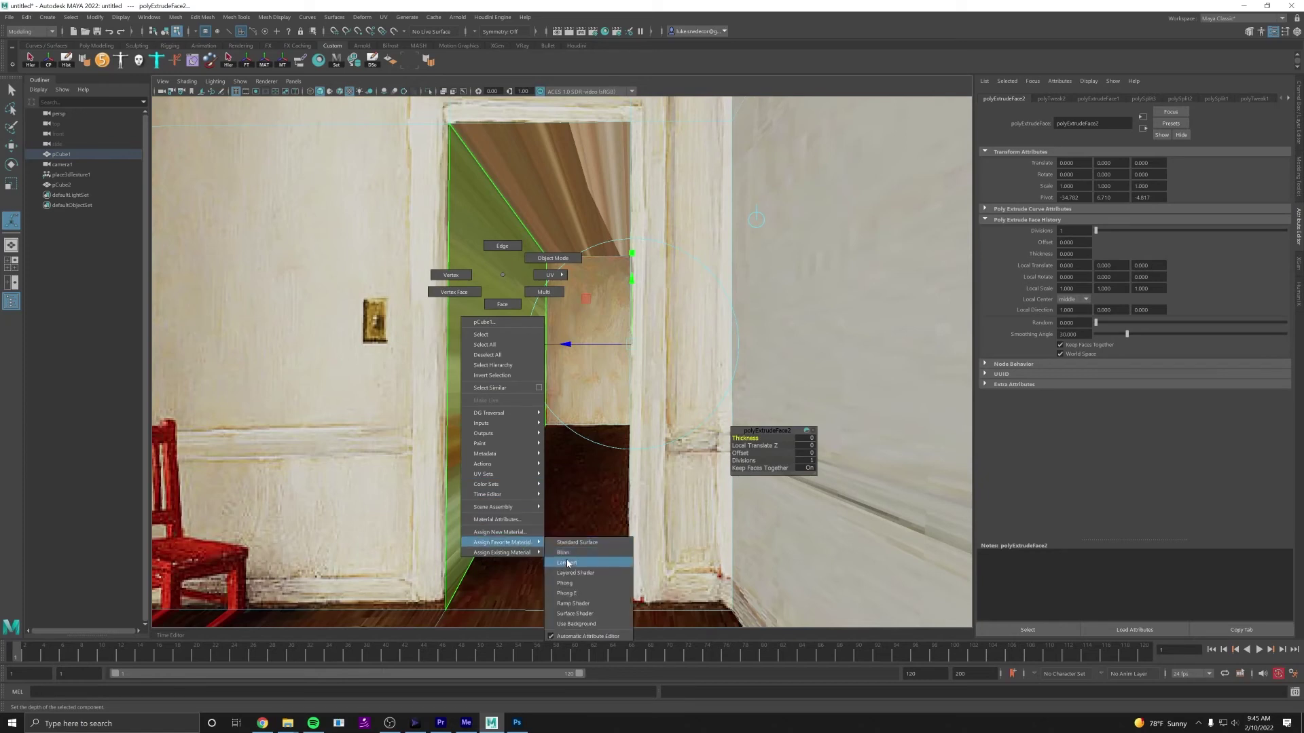
click(569, 564)
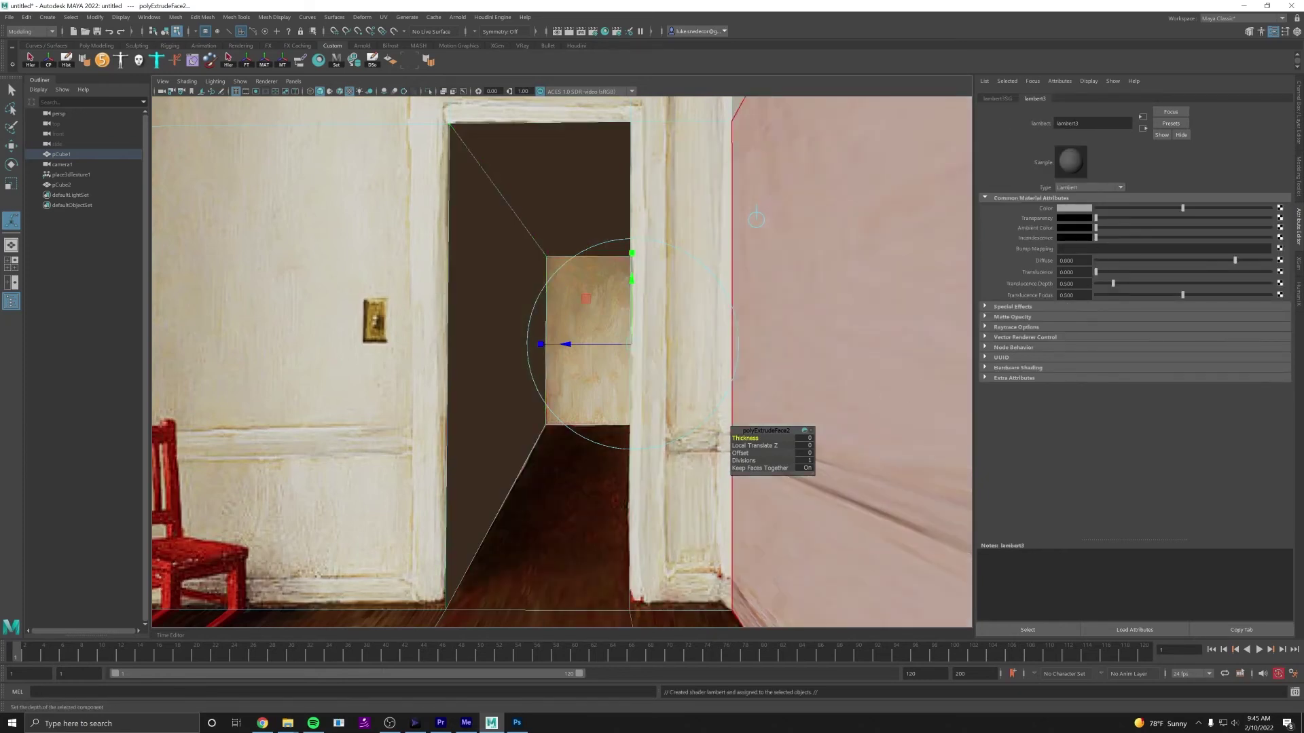
drag(1101, 229, 1290, 230)
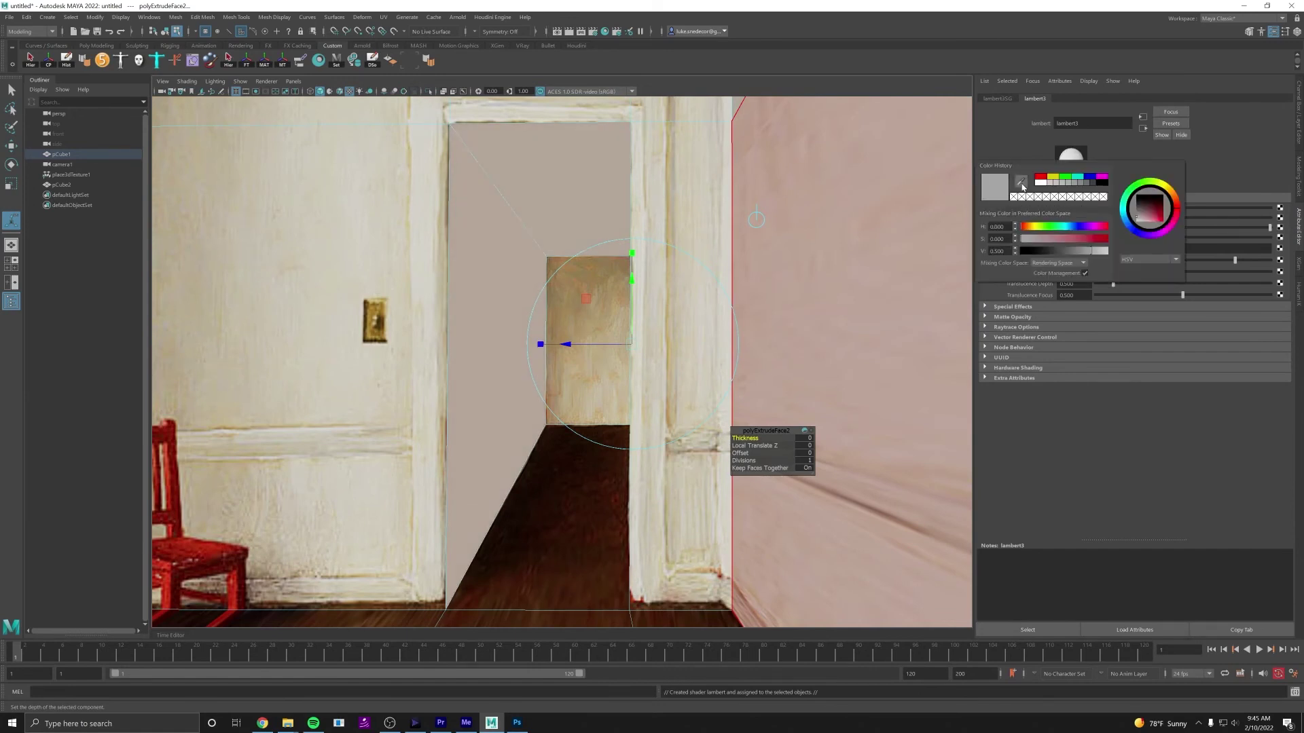
click(1021, 183)
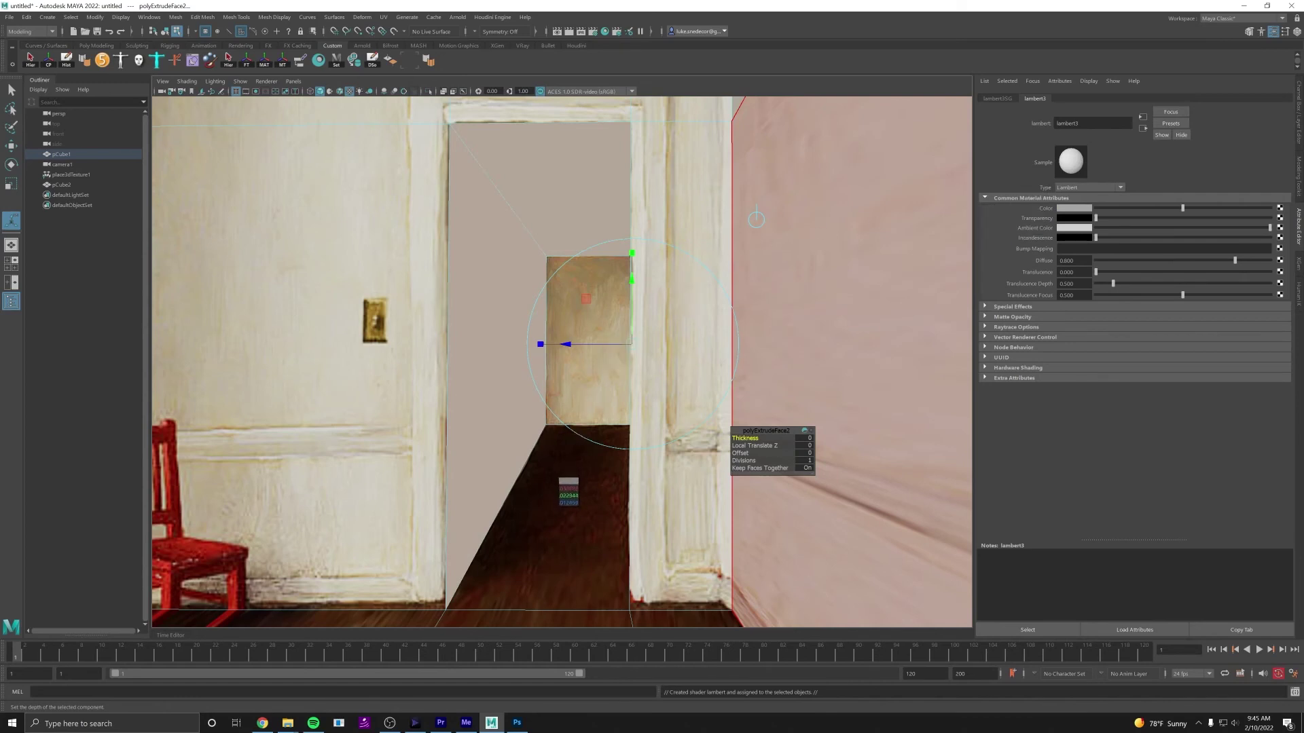